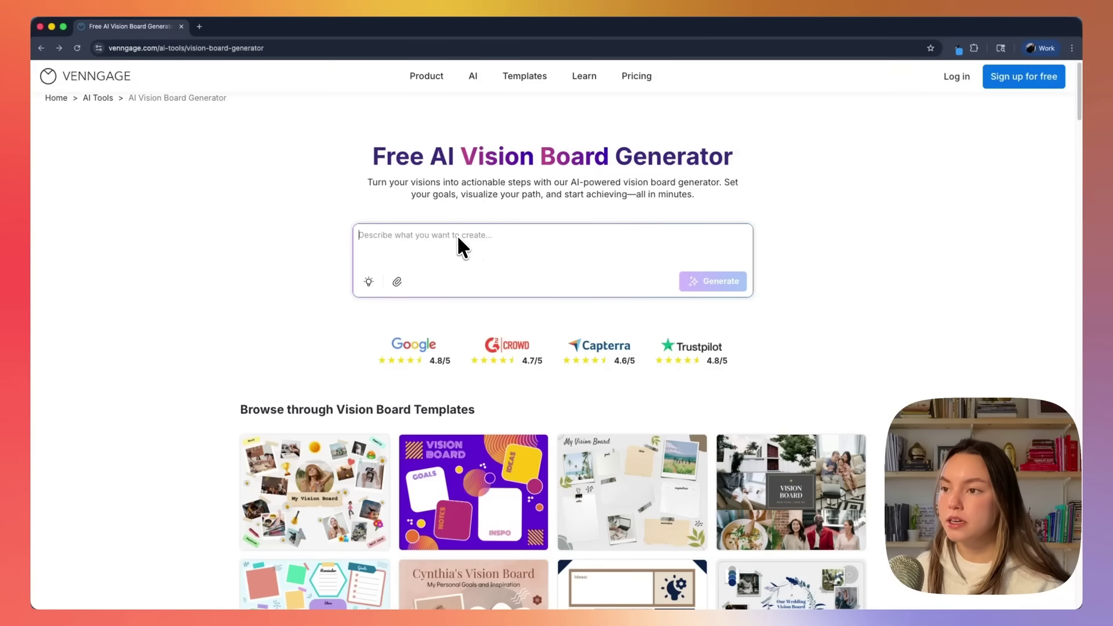
- Paste the 'Personal/Career roadmap 2026' vision board prompt and browse the templates below it
text(Vision board | ‘Personal/Career roadmap 2026’ | 4–6 milestones, milestone icons, short affirmations, brand palette | high contrast, bold headline.)
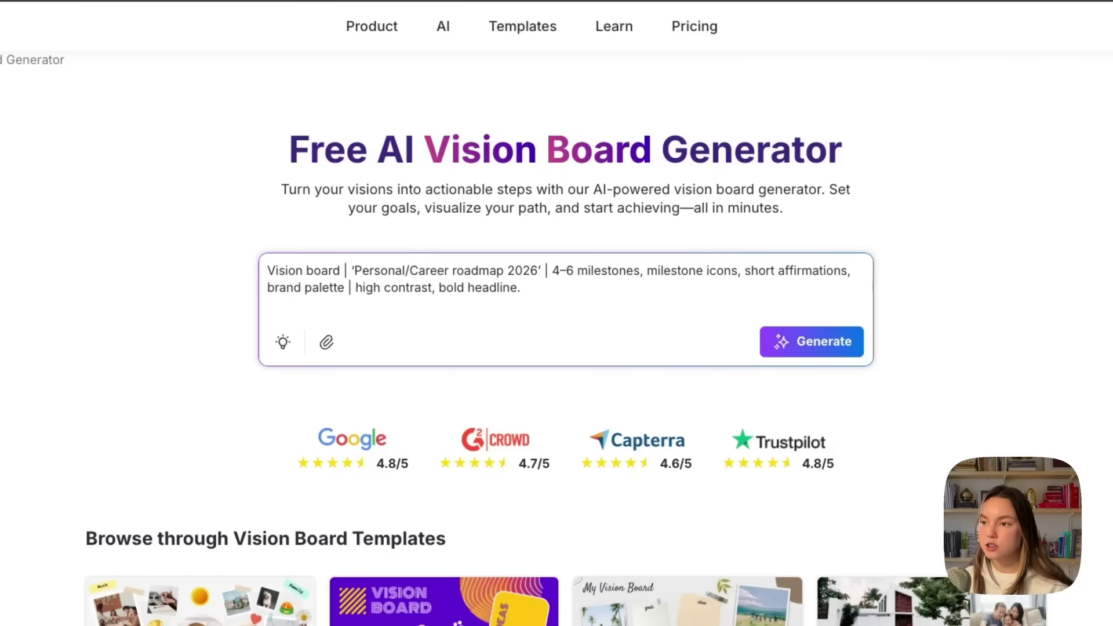
scroll(556, 324, down, 1)
scroll(872, 394, down, 1)
scroll(872, 394, up, 1)
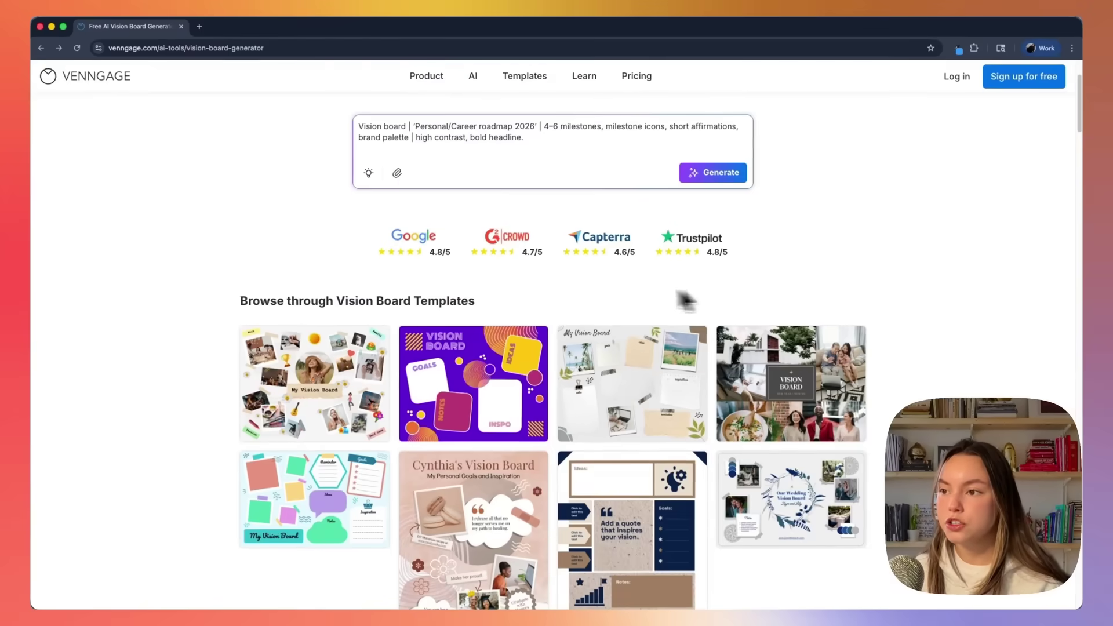
scroll(273, 307, down, 2)
mouse_move(507, 273)
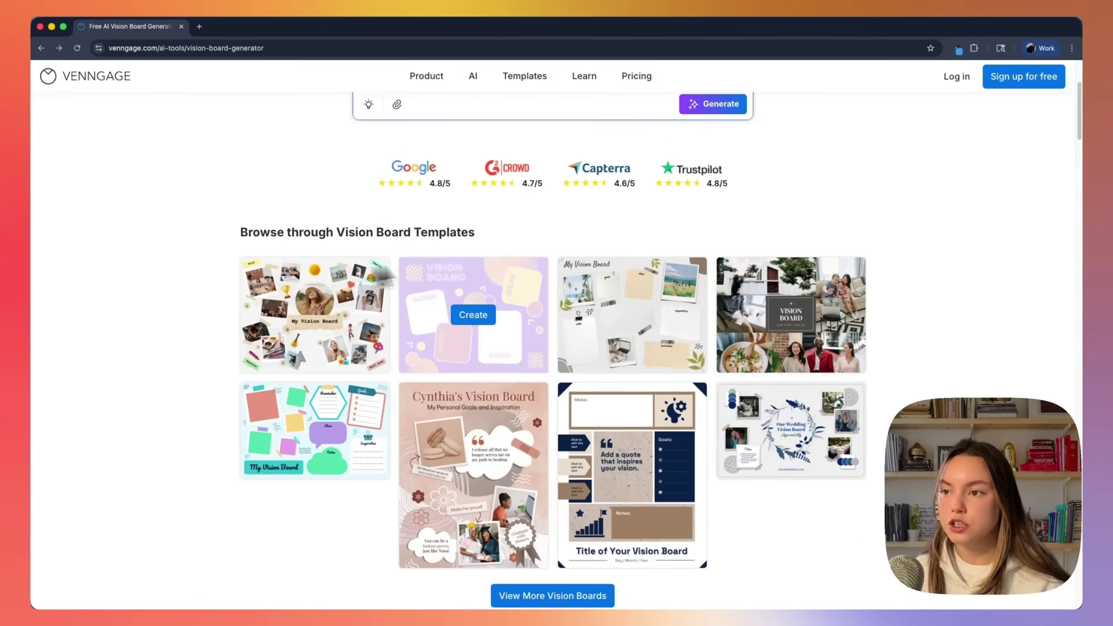
scroll(848, 519, down, 1)
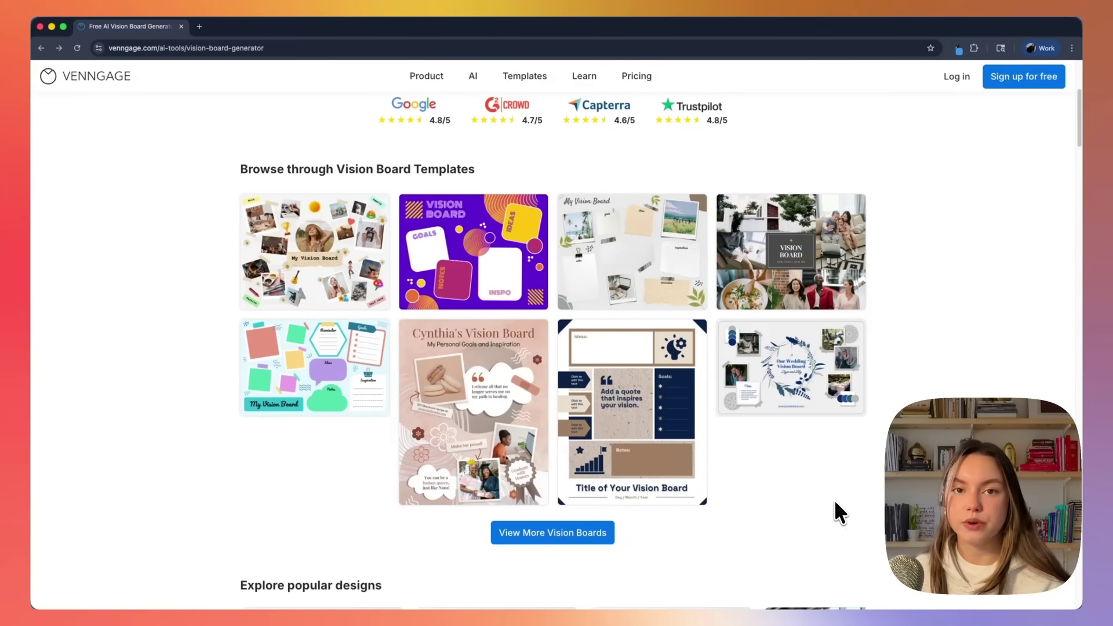
scroll(833, 498, up, 4)
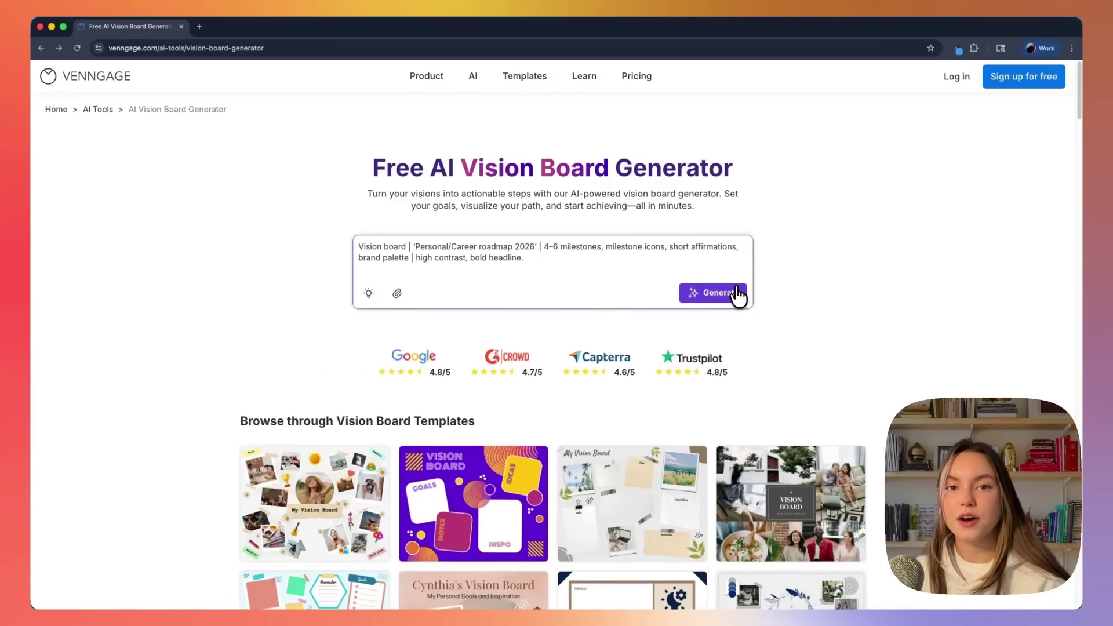
- Generate the corkboard design, opening '2025 Personal/Career Vision Board' in the editor
click(738, 294)
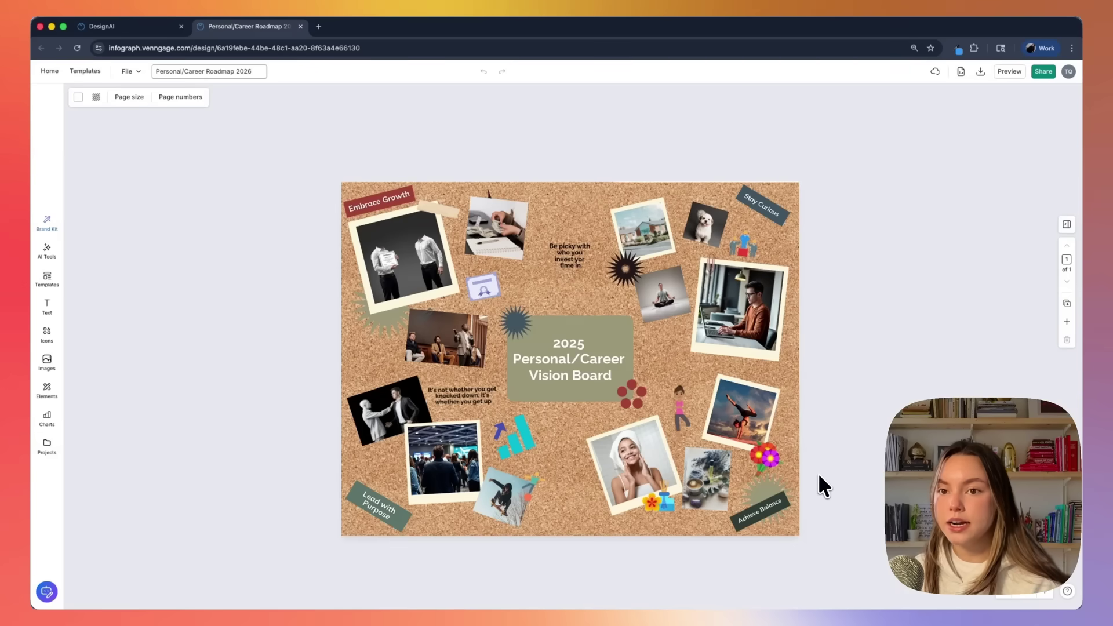
- Put the 'Embrace Growth' corner label into text-editing mode
click(374, 201)
double_click(374, 200)
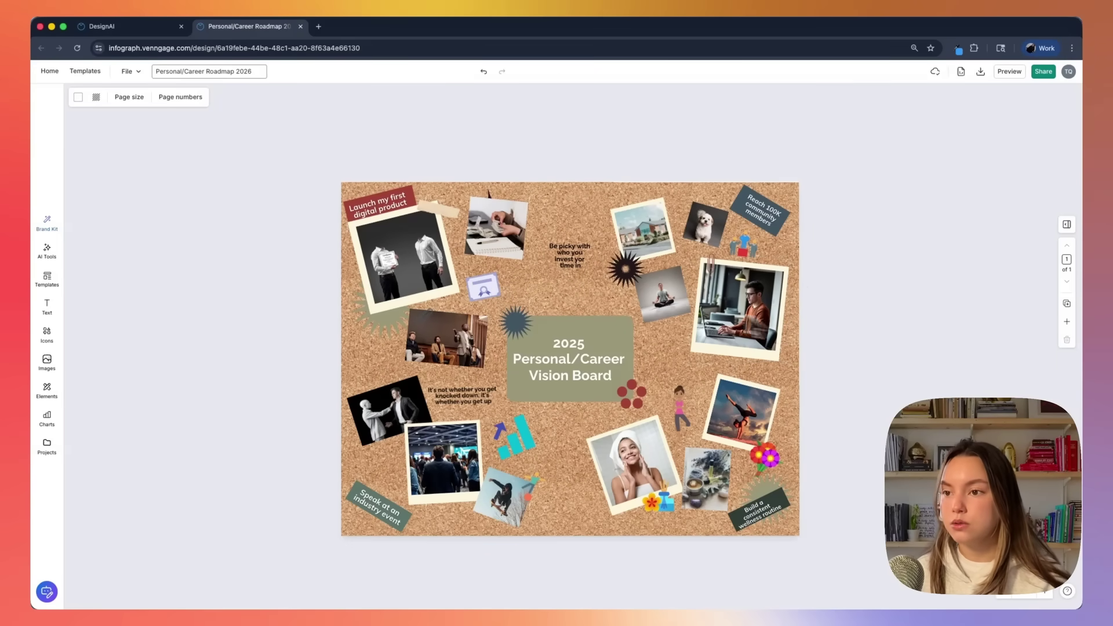
- Generate Monotone-style AI icons for 'microphone'
click(46, 249)
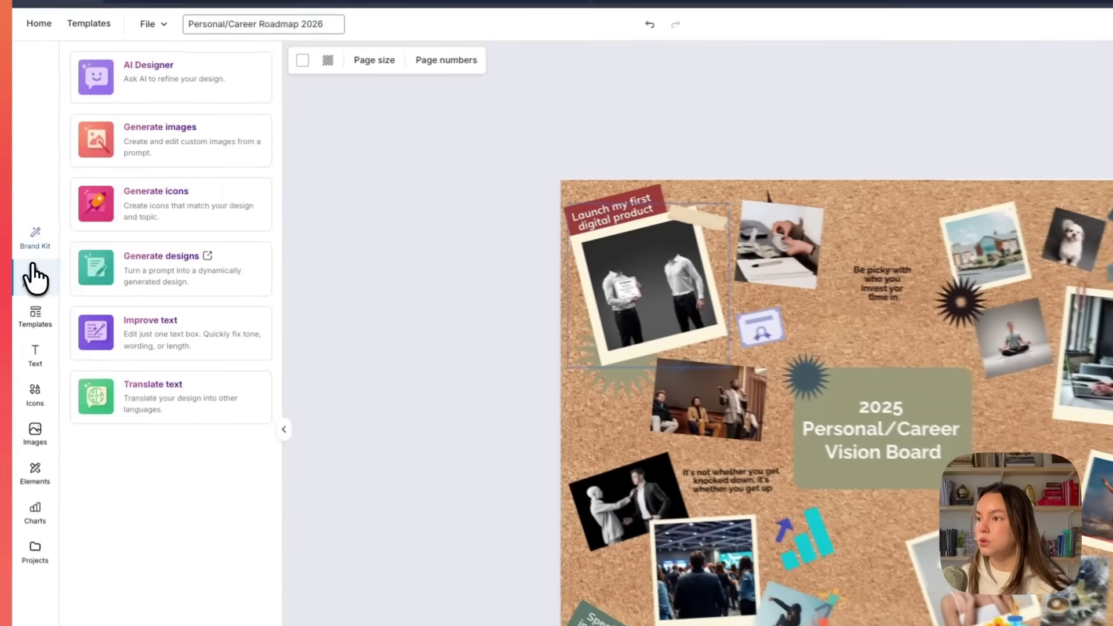
click(122, 221)
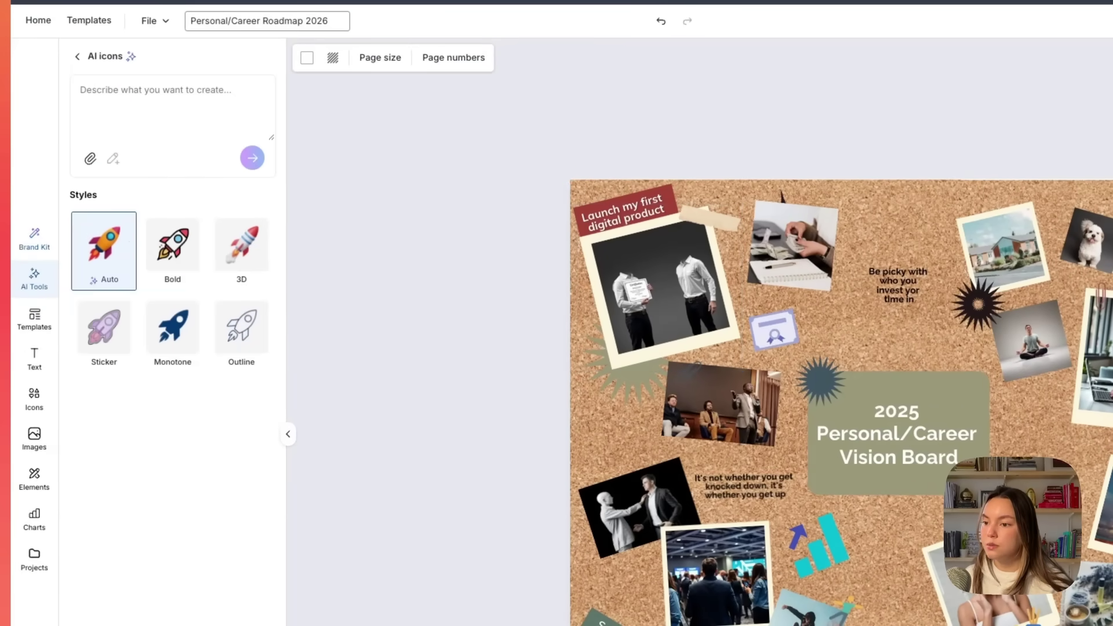
click(194, 305)
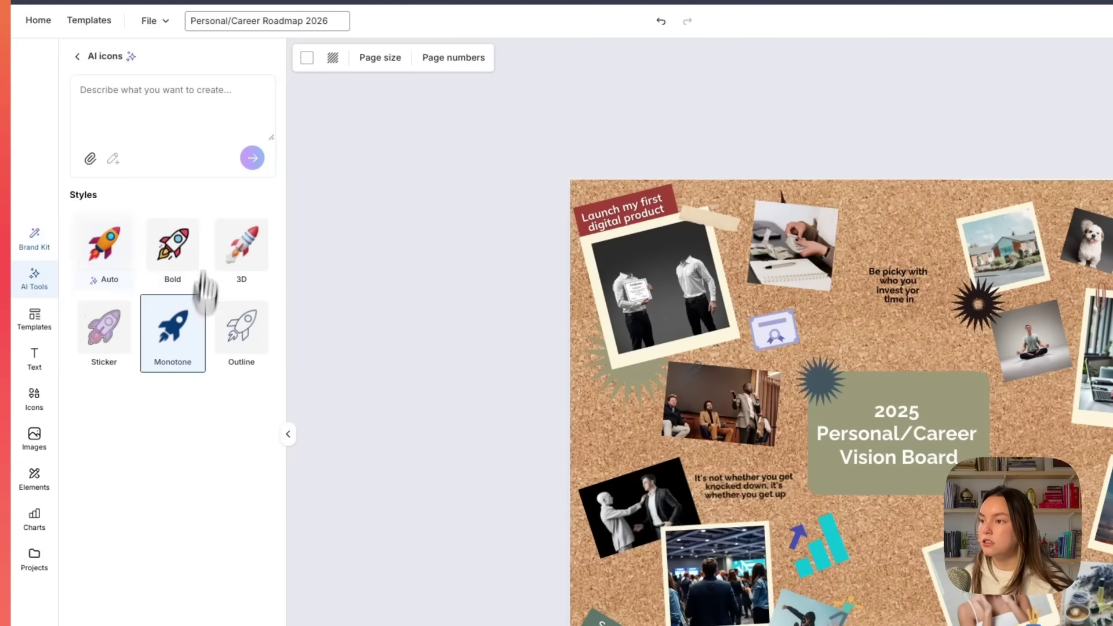
click(220, 122)
text(microphone)
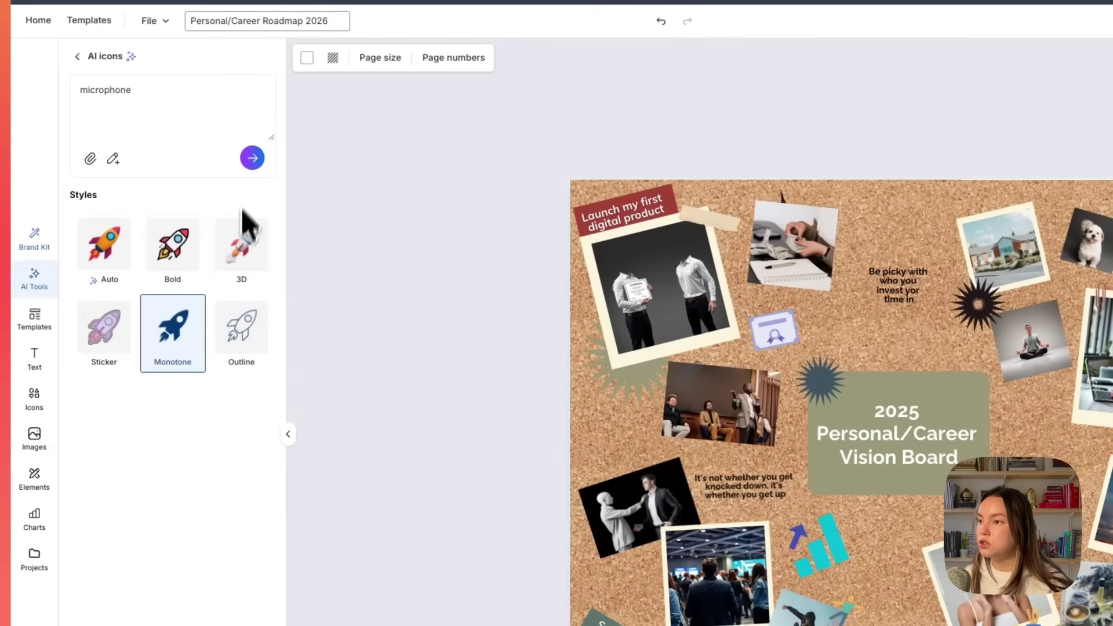
click(251, 160)
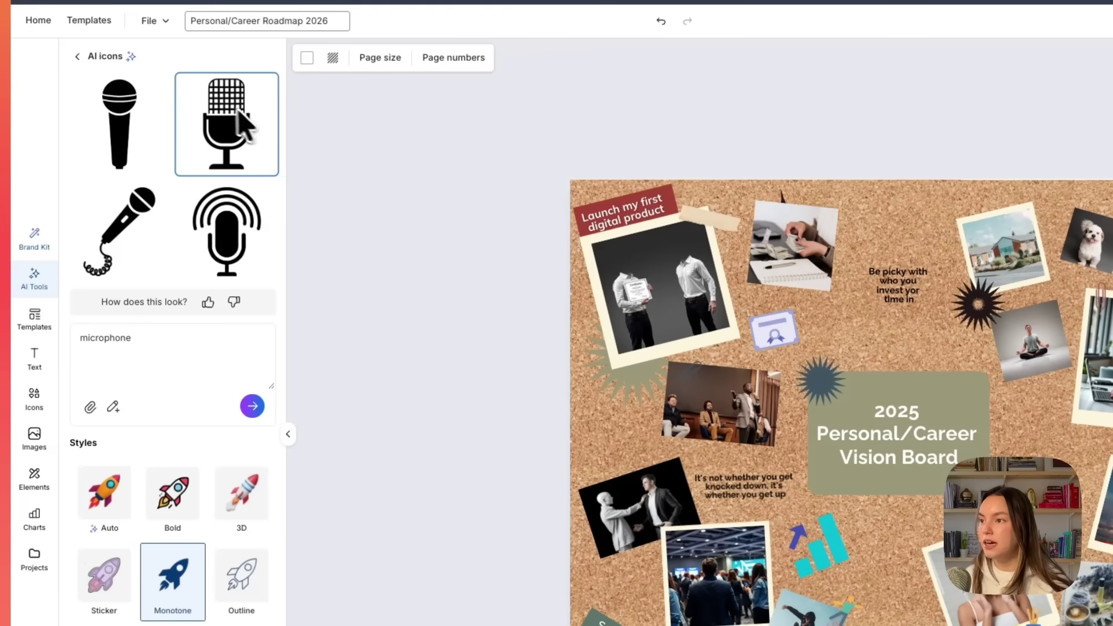
- Place the second microphone icon small in the bottom-left corner, then generate 'heart' icons
click(223, 171)
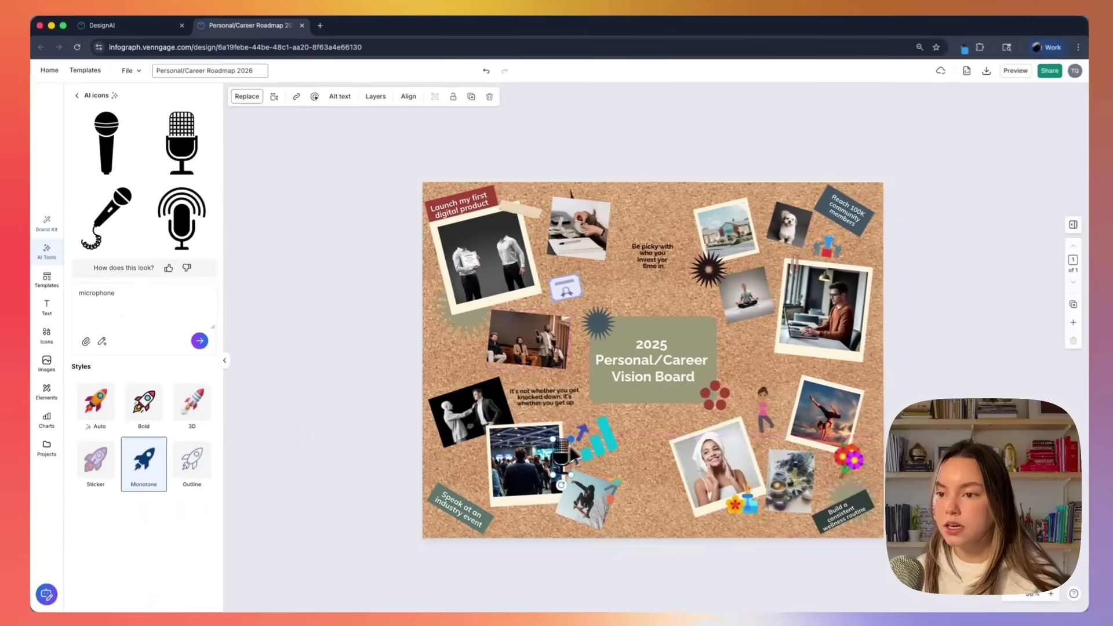
drag(579, 452, 461, 464)
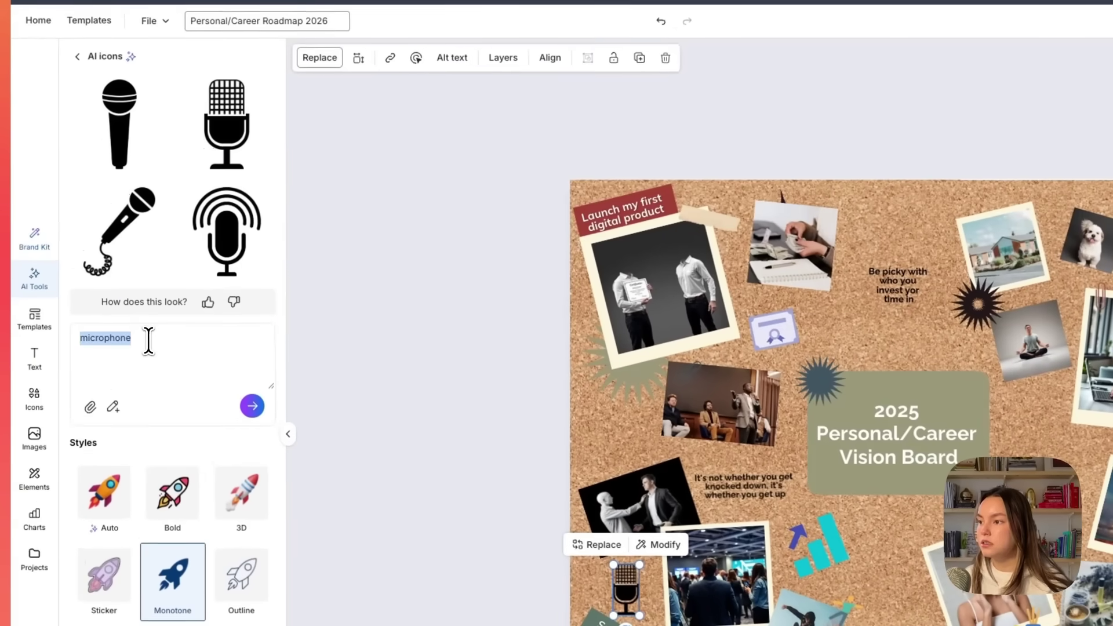
text(heart)
key(Return)
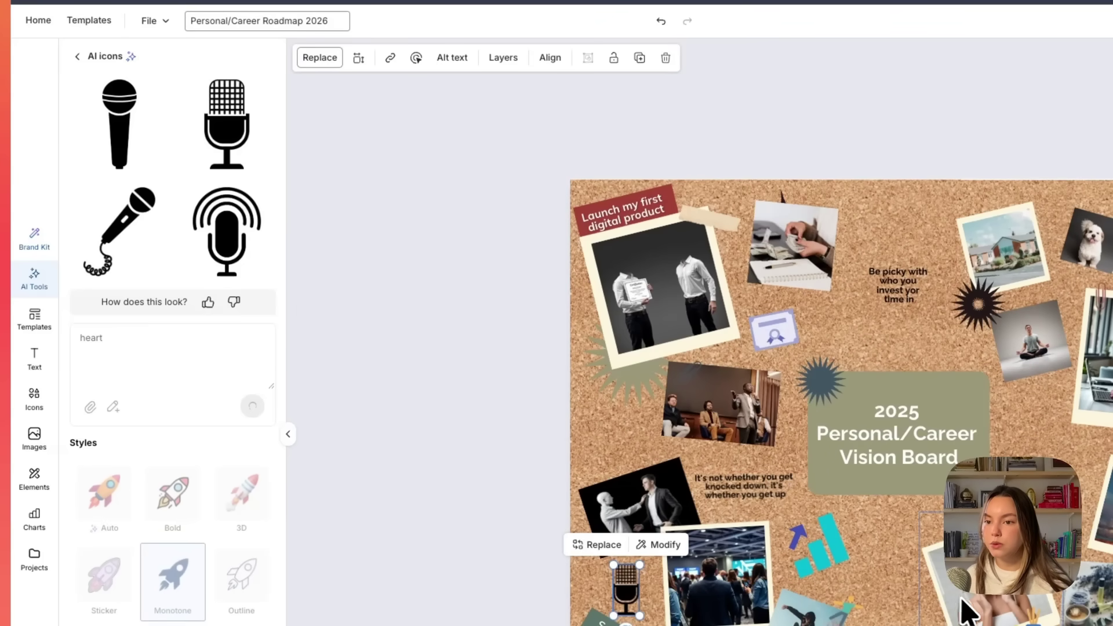
- Add a shrunken double-heart icon beside the laptop photo
click(186, 220)
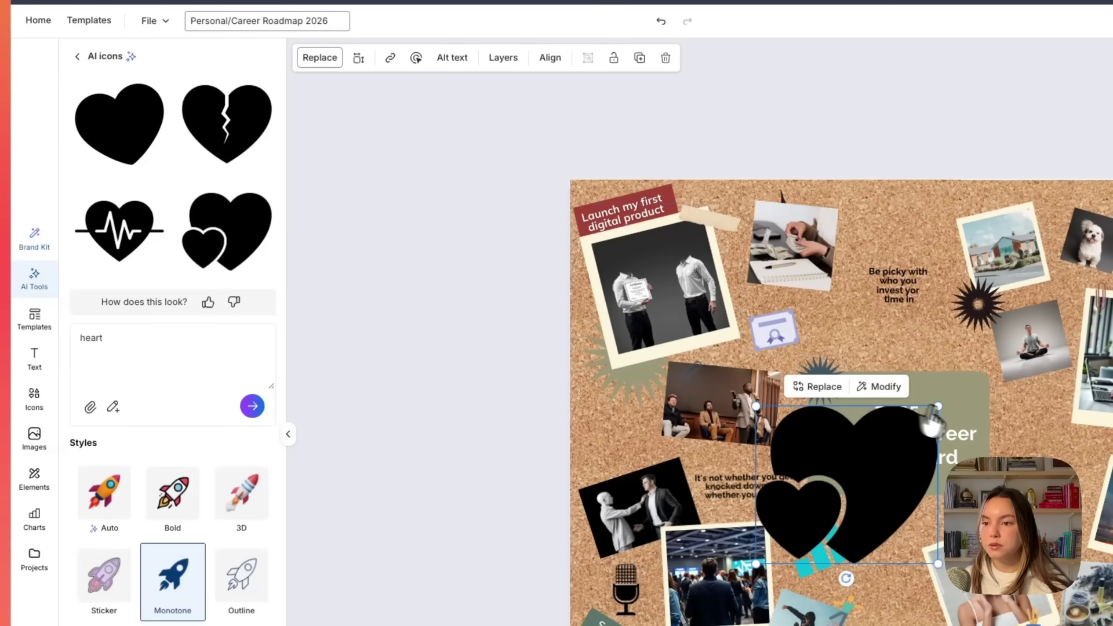
drag(938, 406, 850, 482)
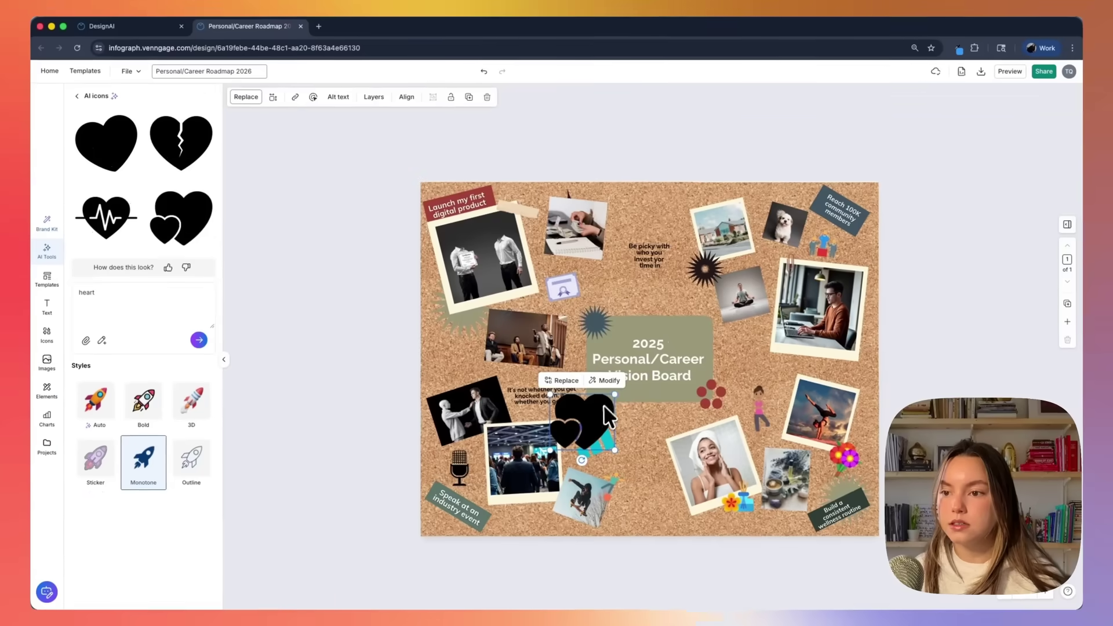
drag(617, 406, 795, 406)
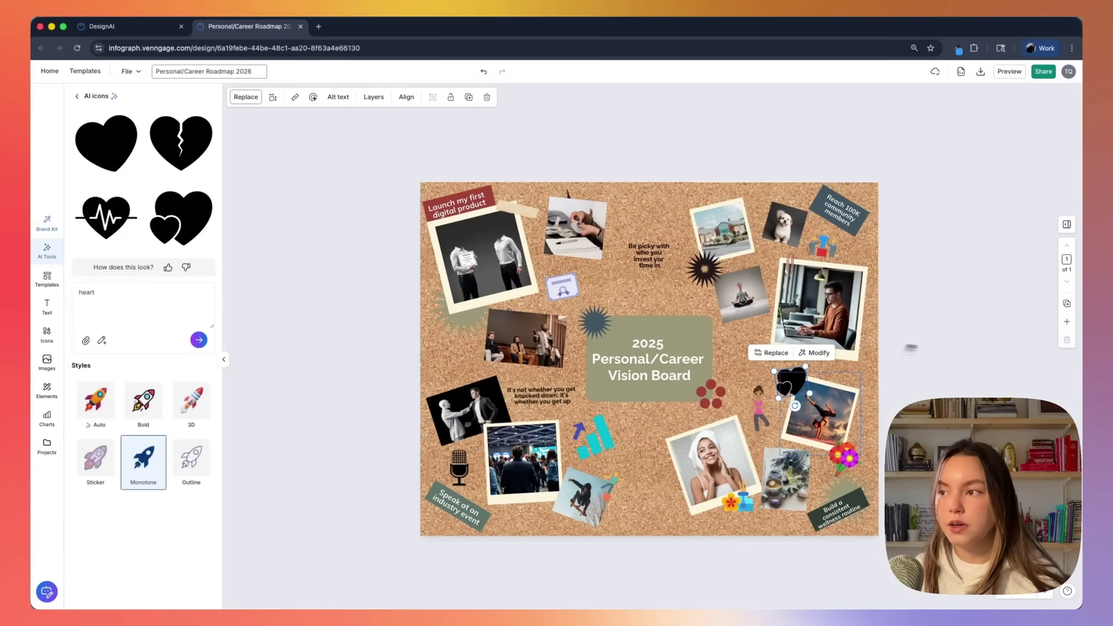
- Generate 'rocket ship' icons and place the first one small and tilted diagonally on the board
double_click(143, 292)
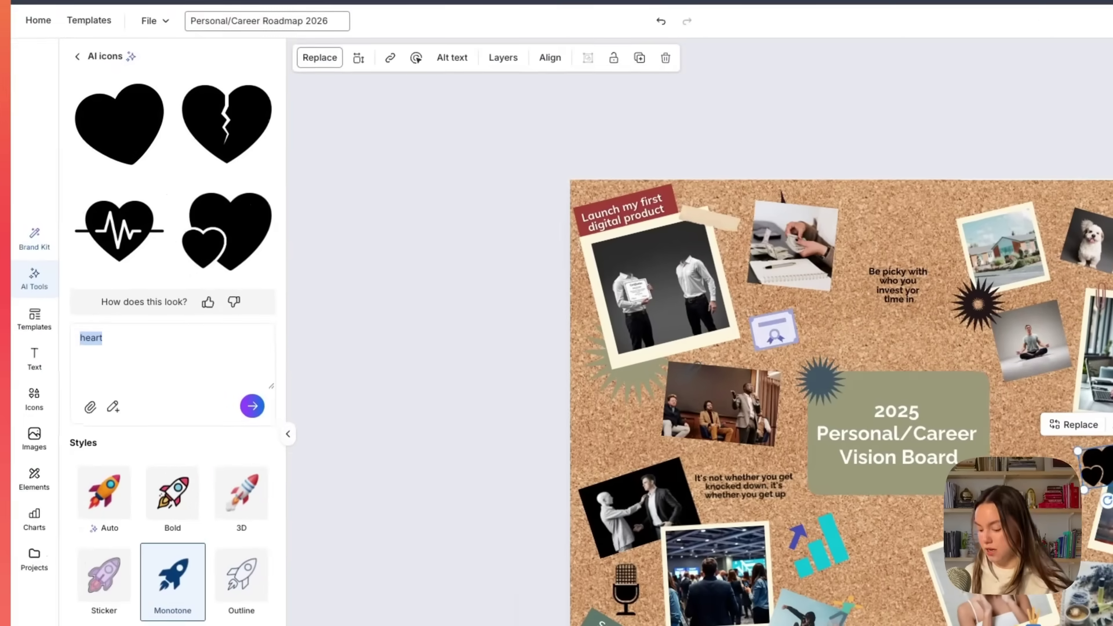
text(roc)
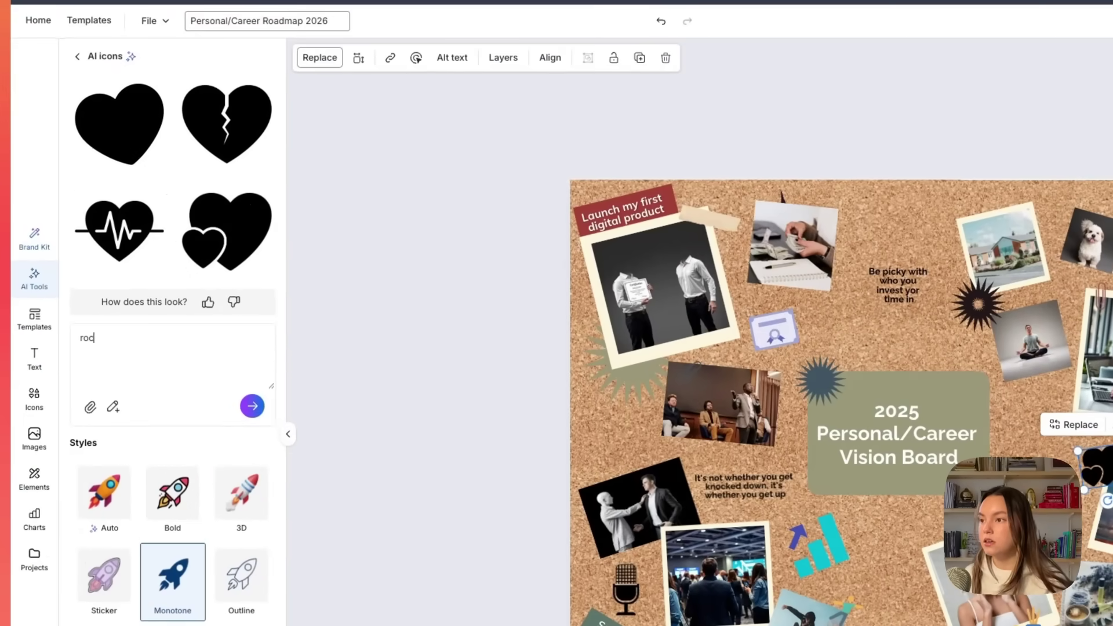
text(ket ship)
key(Return)
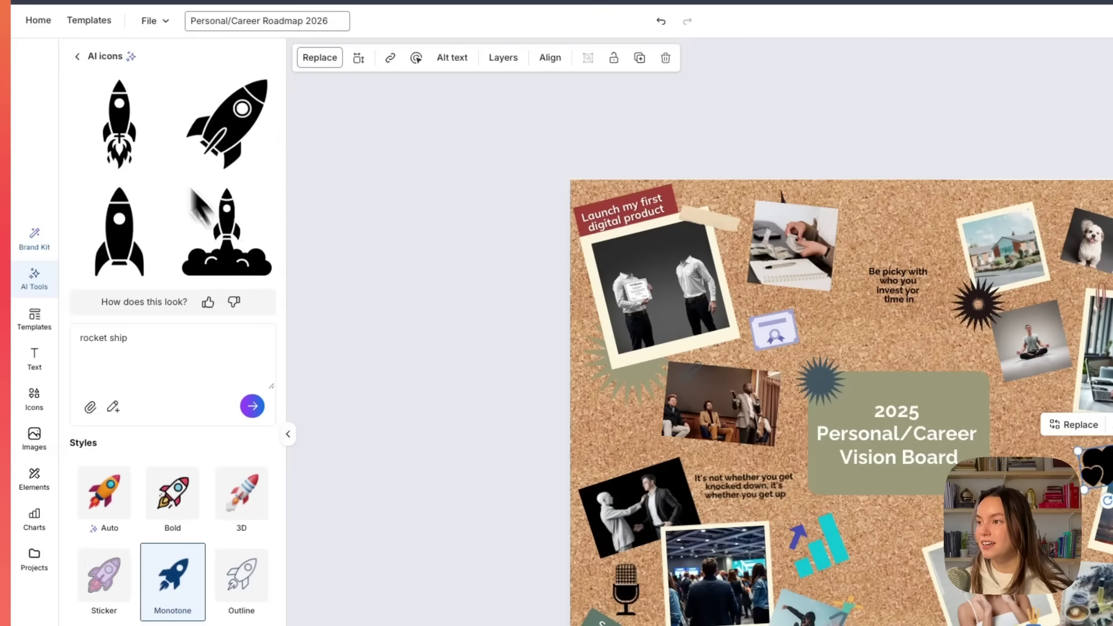
click(93, 116)
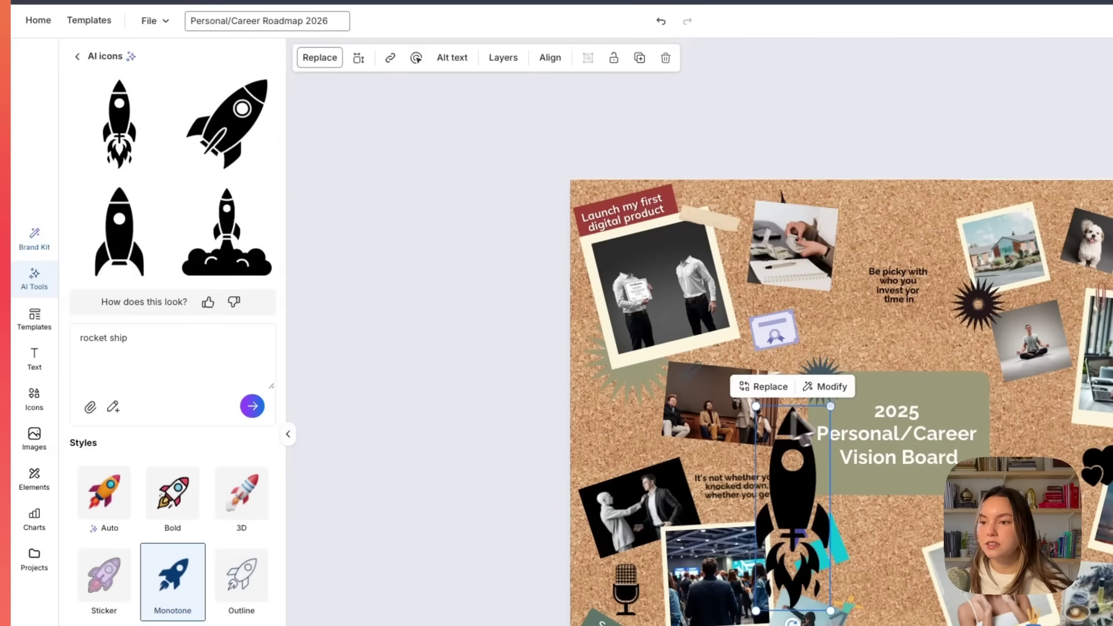
drag(834, 403, 601, 353)
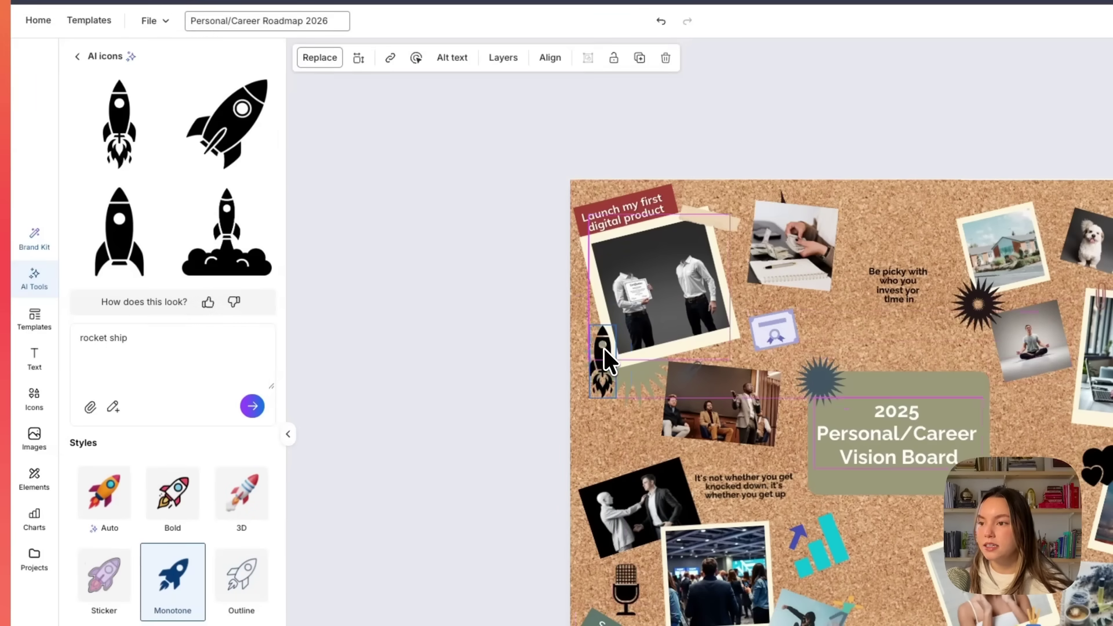
drag(456, 344, 472, 335)
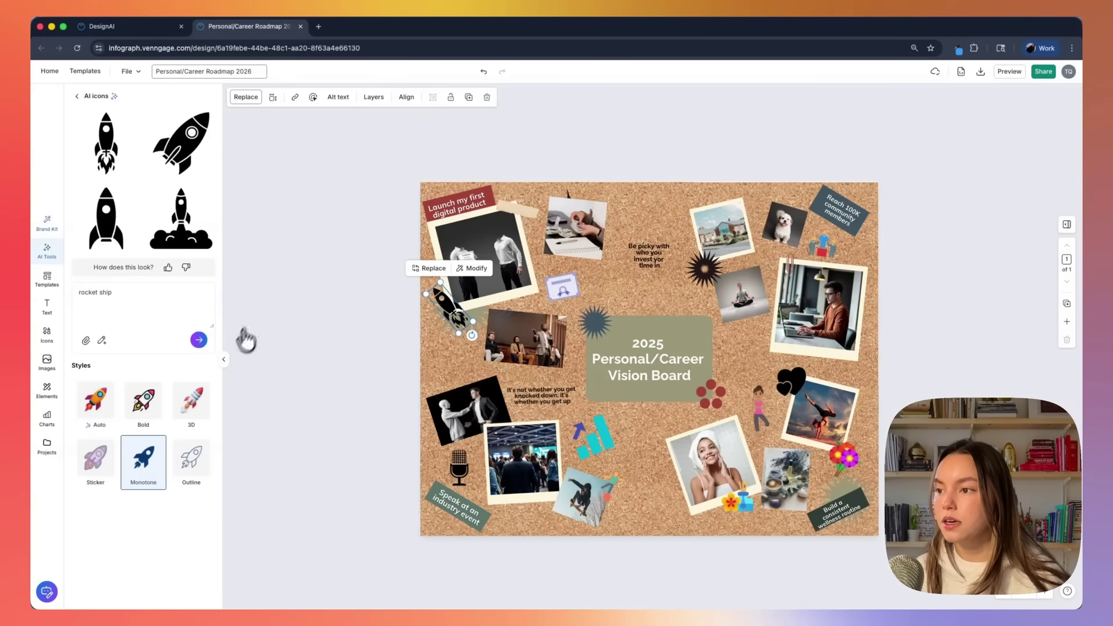
click(224, 359)
- Shorten the time-investment quote with AI to 'Be selective with your time.'
click(586, 286)
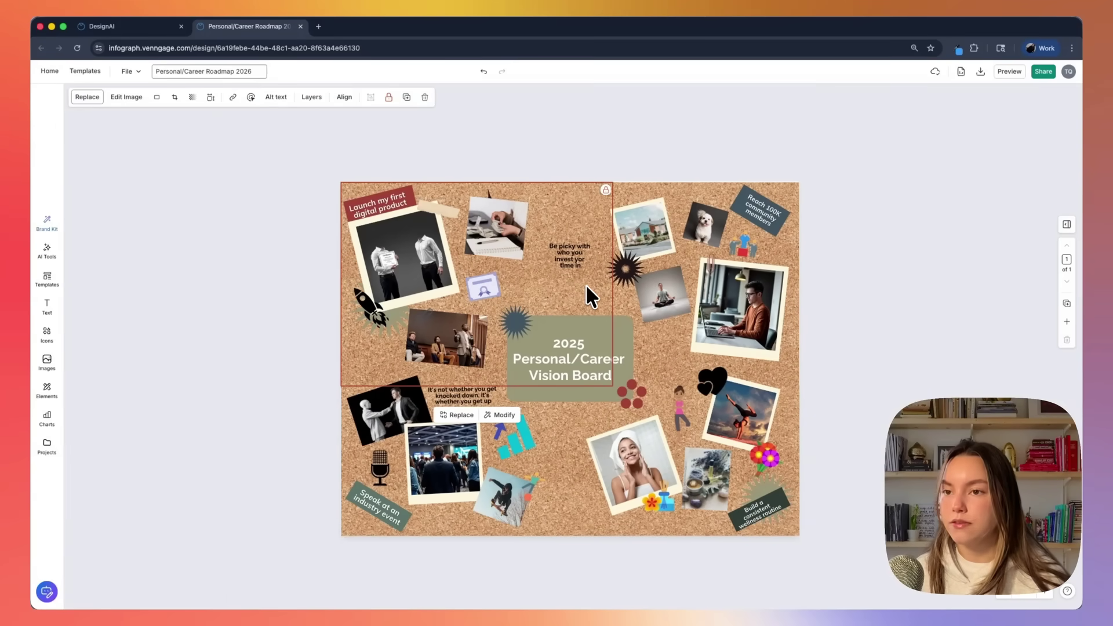
click(573, 252)
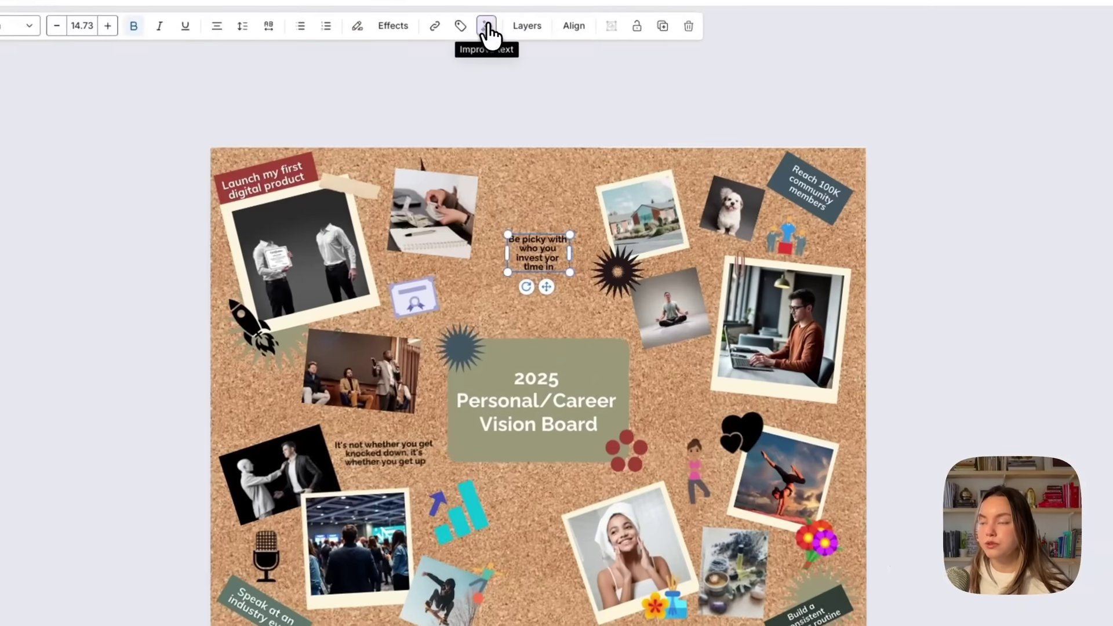
click(534, 97)
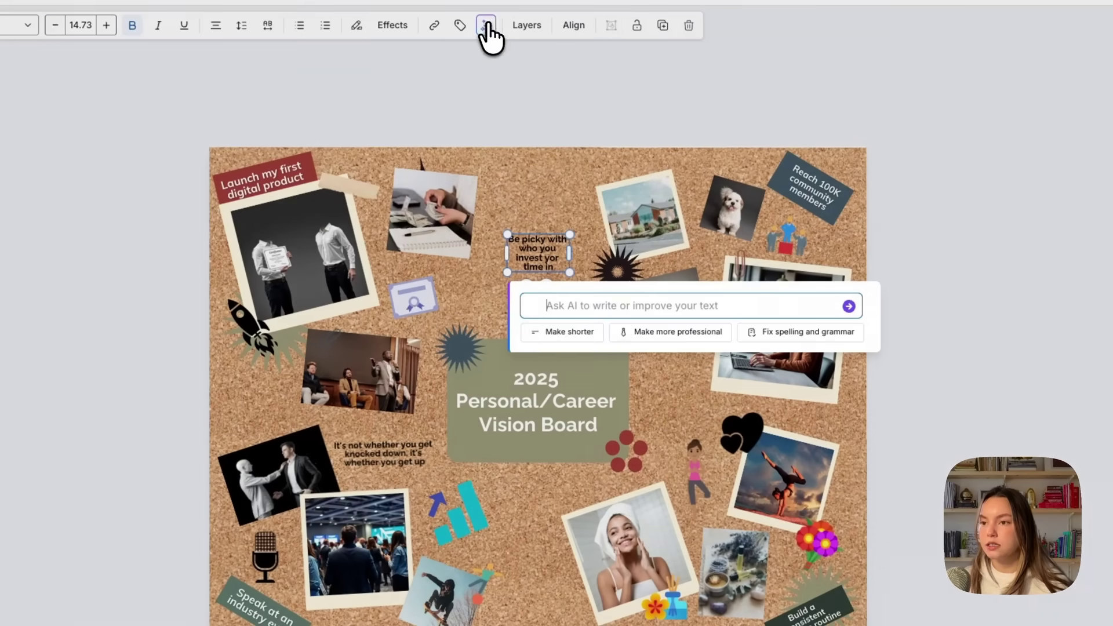
click(582, 335)
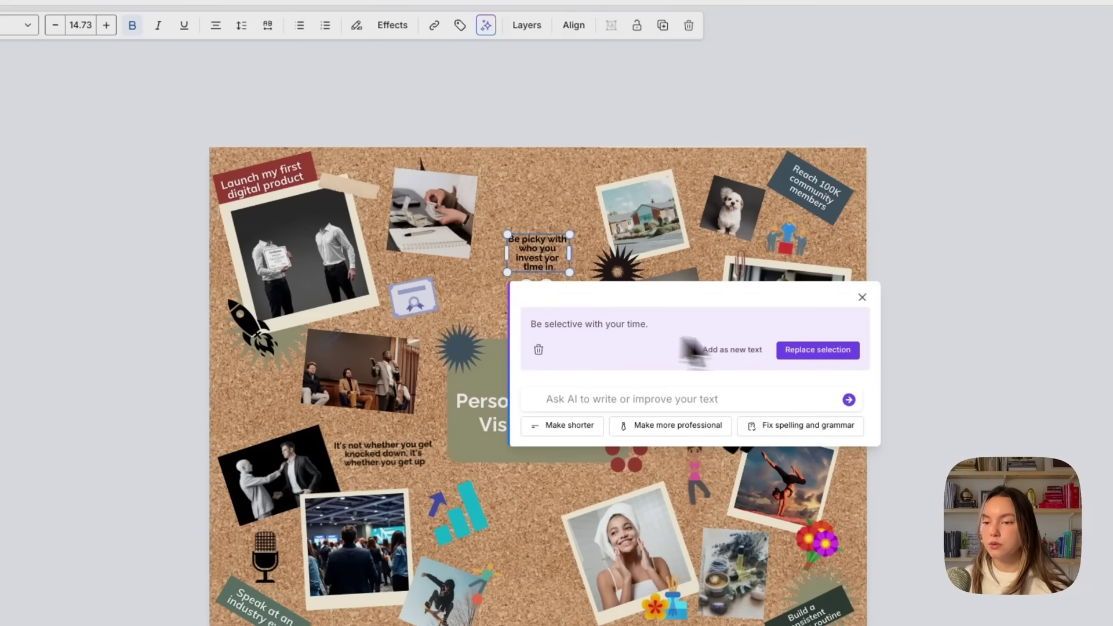
click(820, 349)
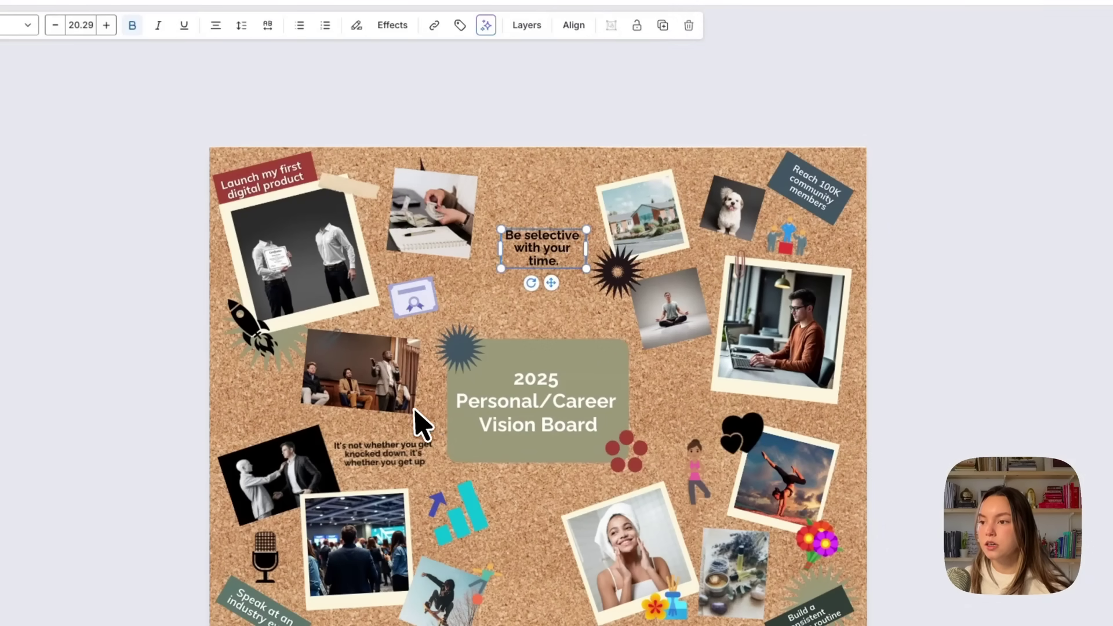
- Shorten the second quote to 'It's not about falling, but rising.' and enlarge it
click(400, 446)
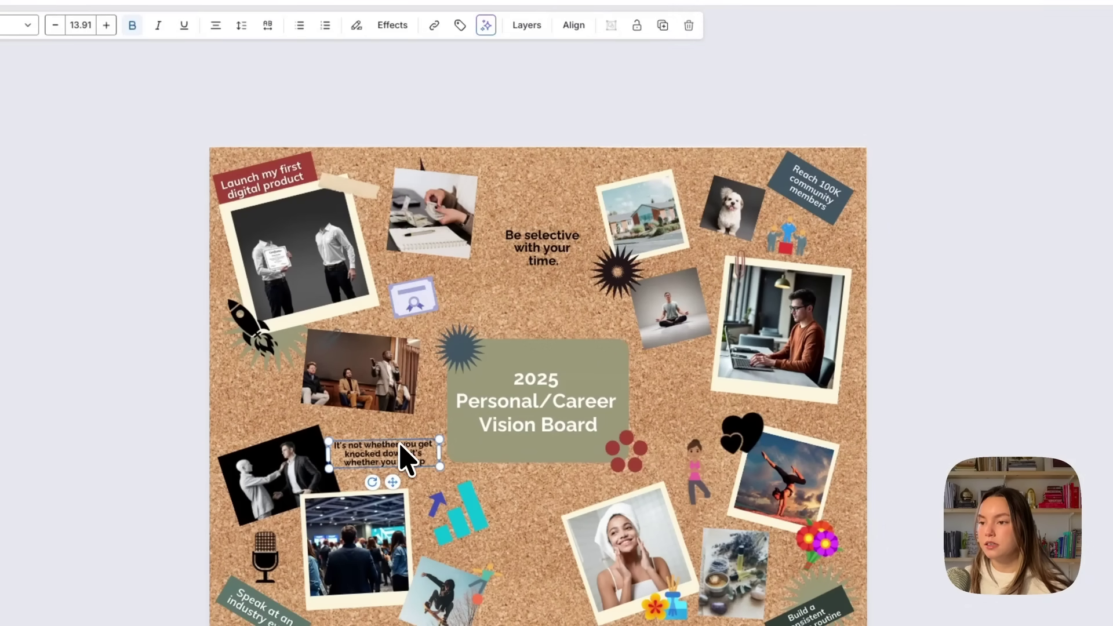
click(490, 27)
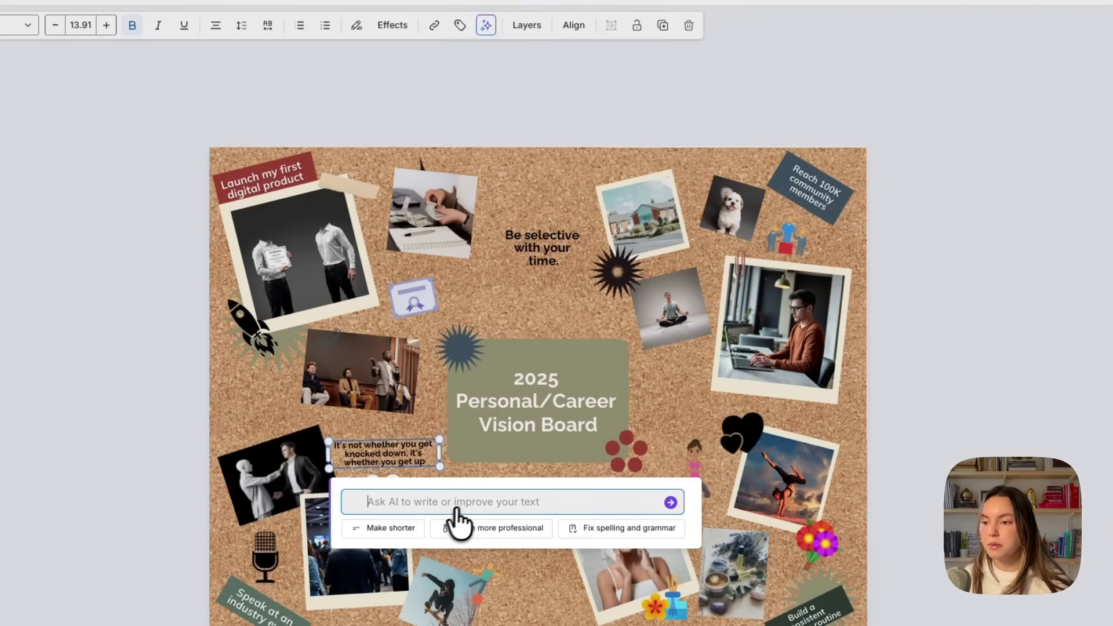
click(415, 531)
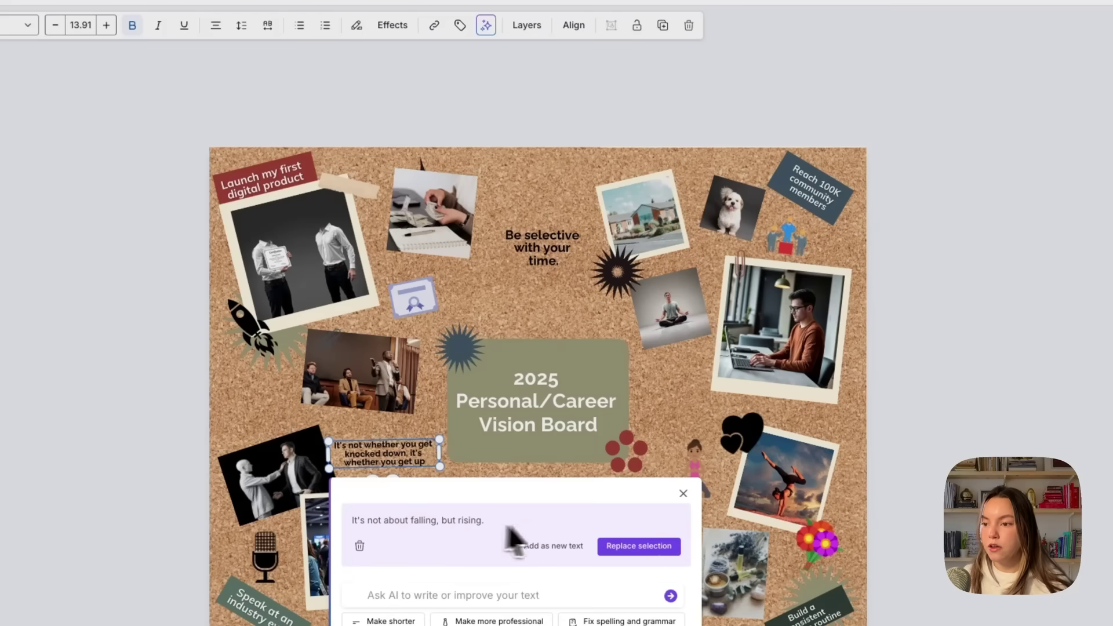
click(630, 548)
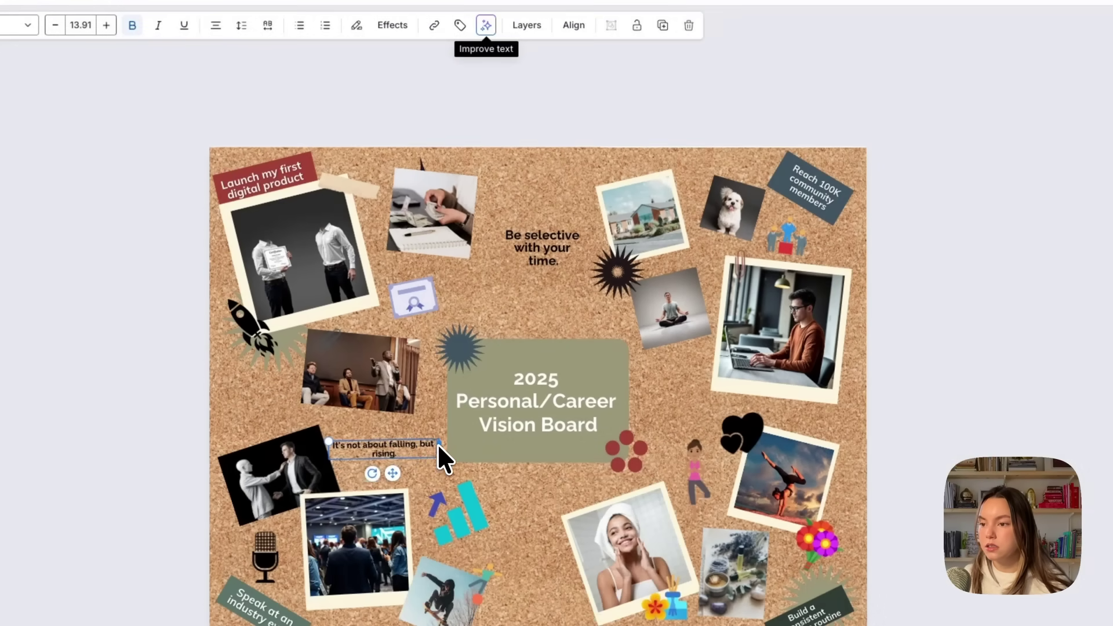
drag(328, 439, 391, 455)
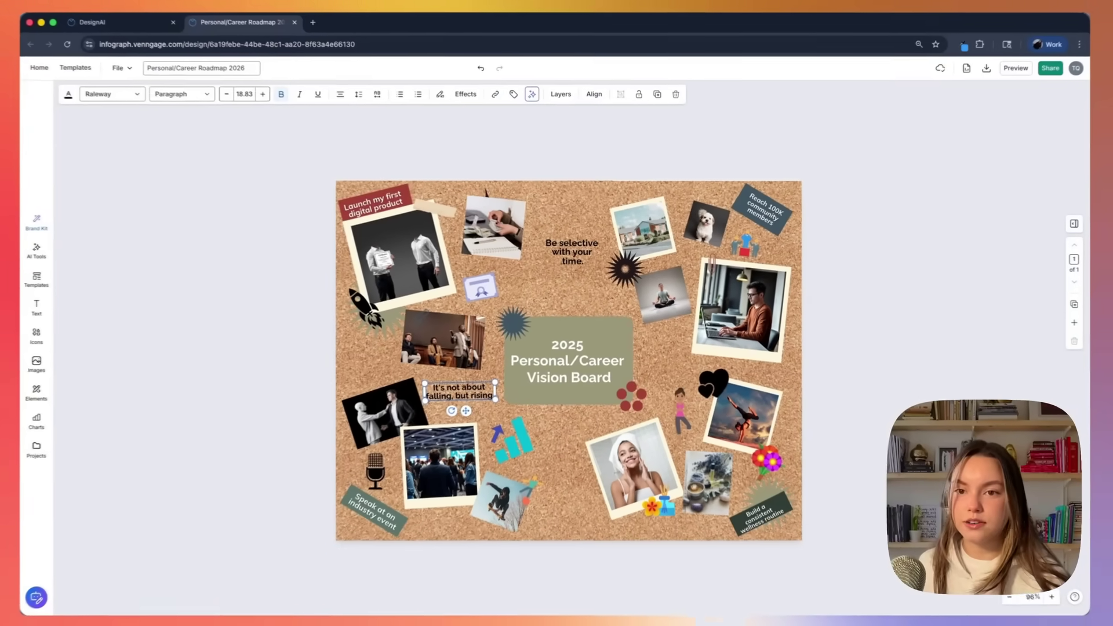
drag(468, 389, 468, 390)
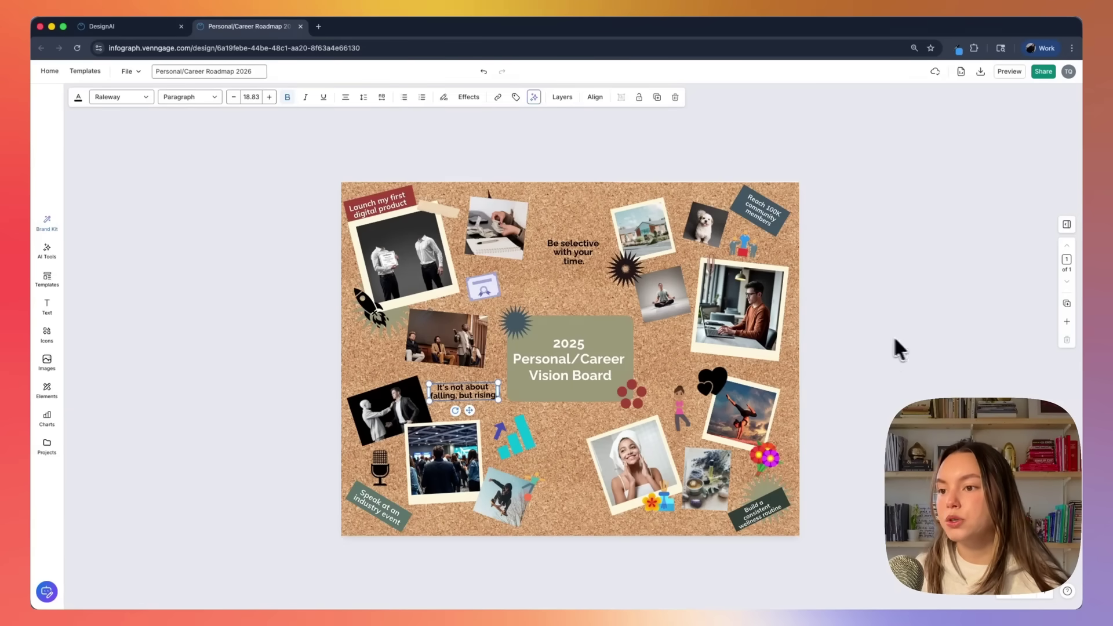
click(255, 281)
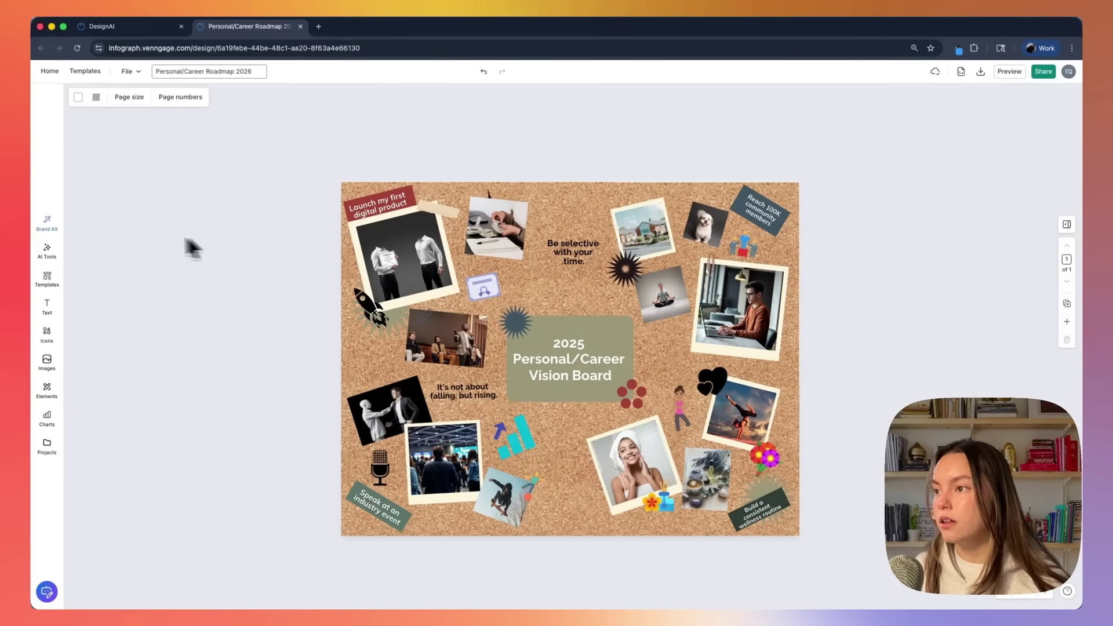
- Apply the 'Bright' brand kit palette to the board's frames, title and labels
click(49, 223)
click(118, 119)
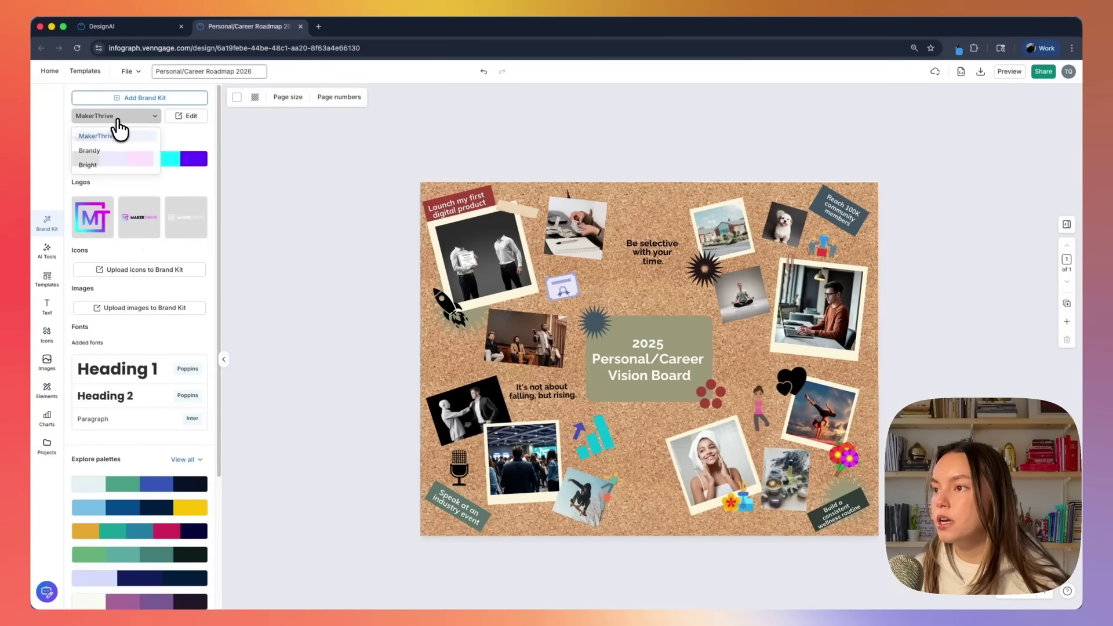
click(101, 166)
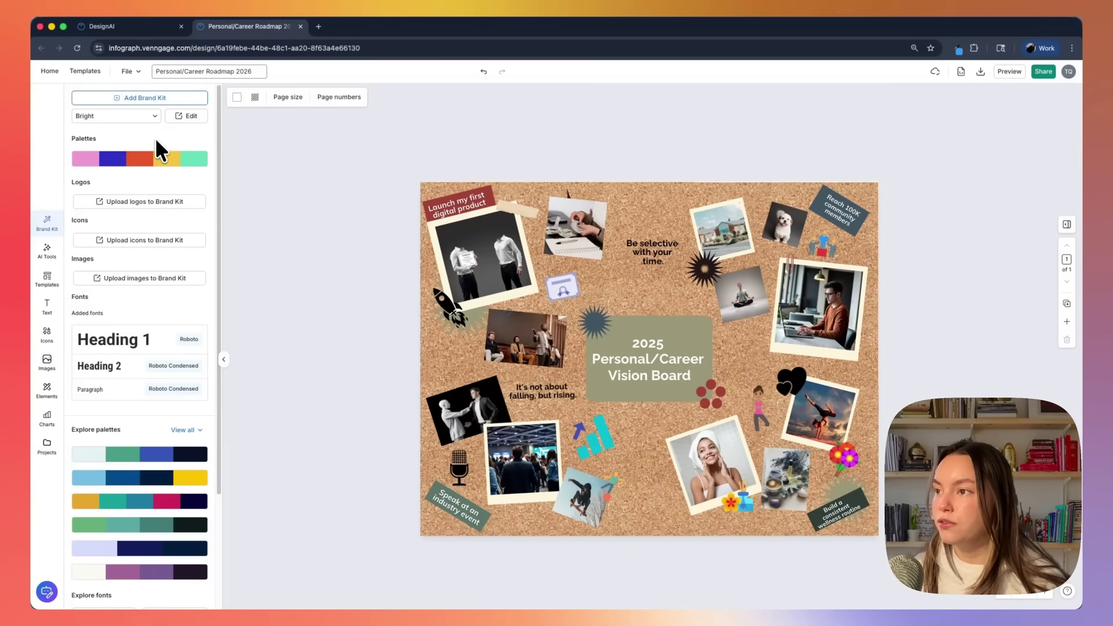
click(155, 160)
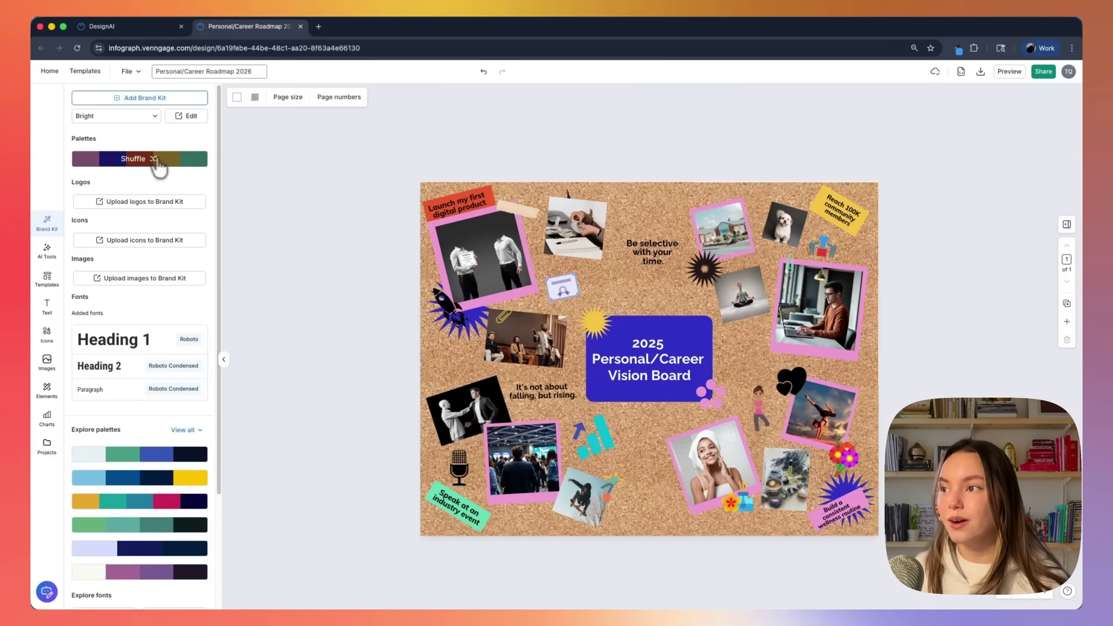
- Apply the Bright kit's Roboto paragraph font, browse all palettes, then close the brand kit
scroll(145, 215, down, 5)
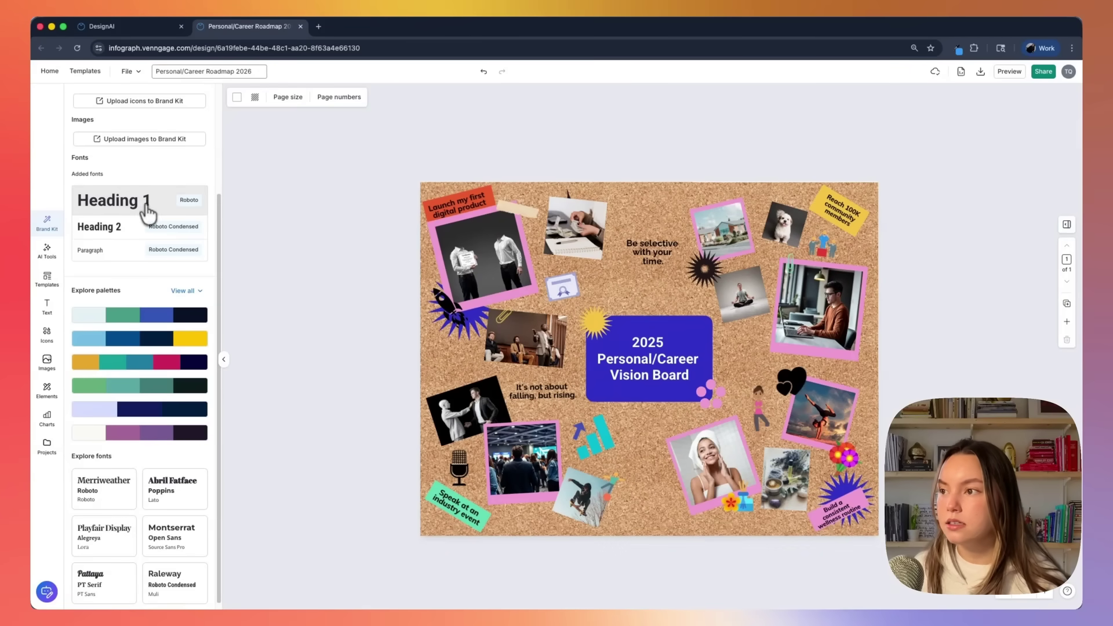
click(102, 254)
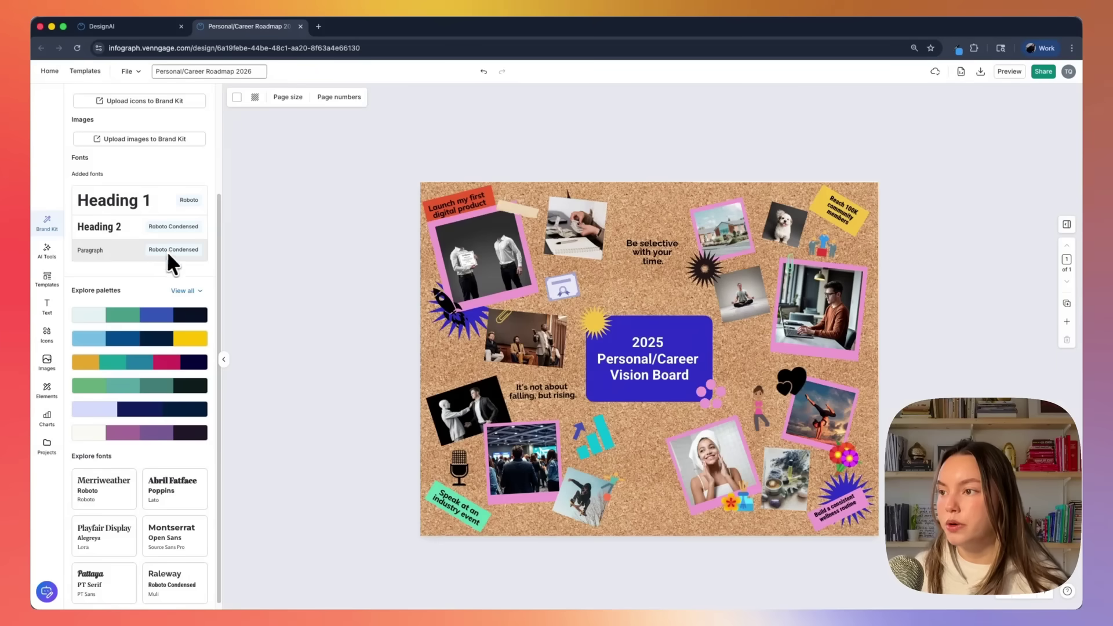
scroll(169, 222, down, 1)
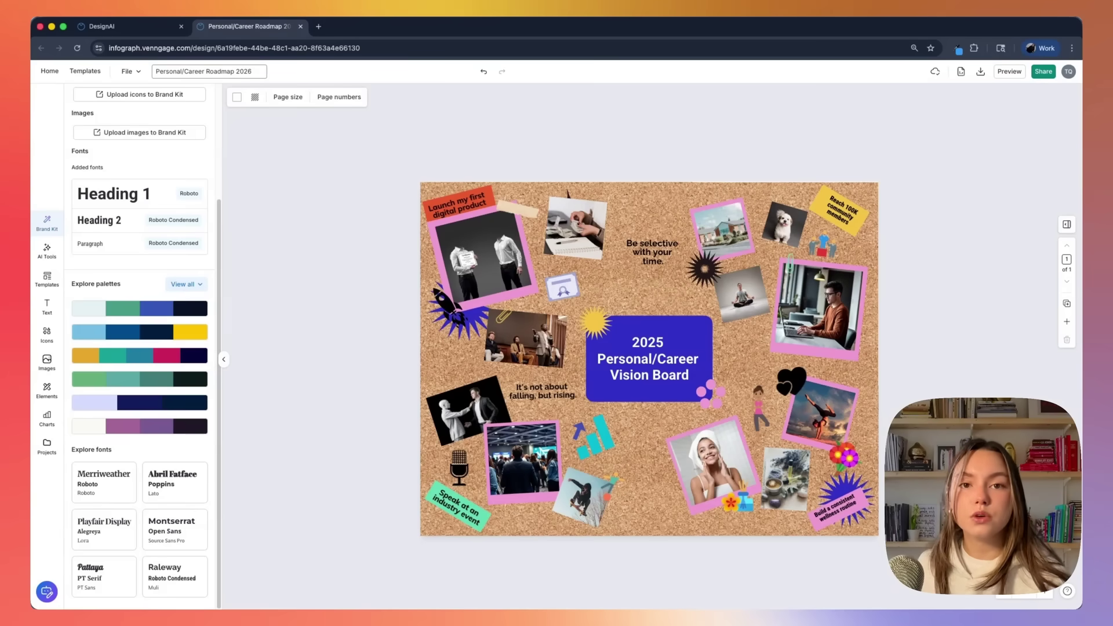
click(188, 284)
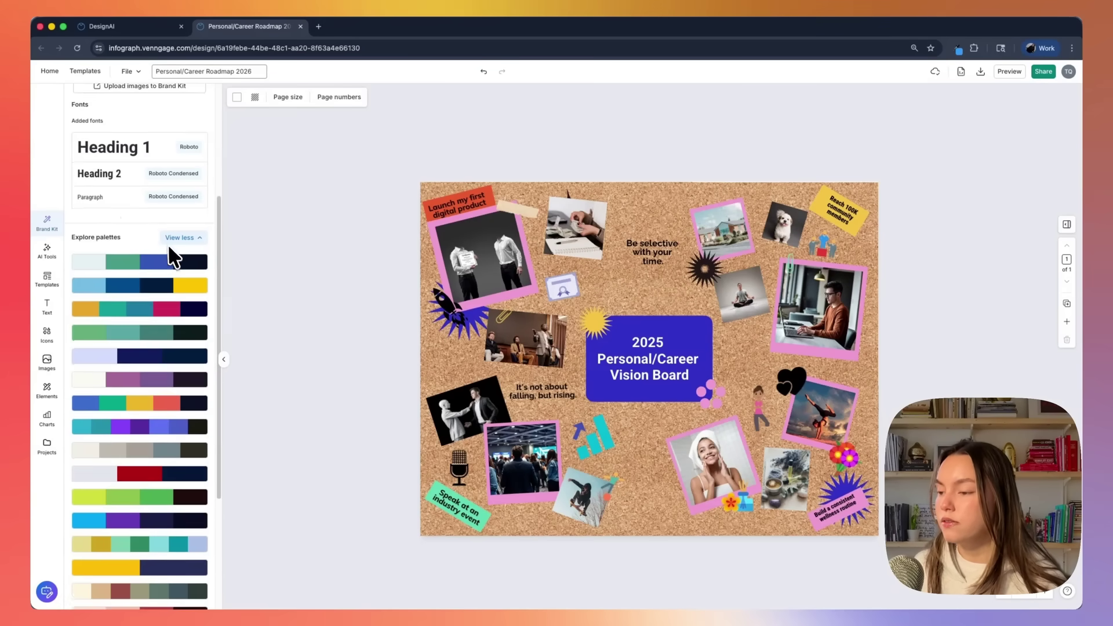
scroll(167, 243, down, 5)
scroll(161, 237, down, 3)
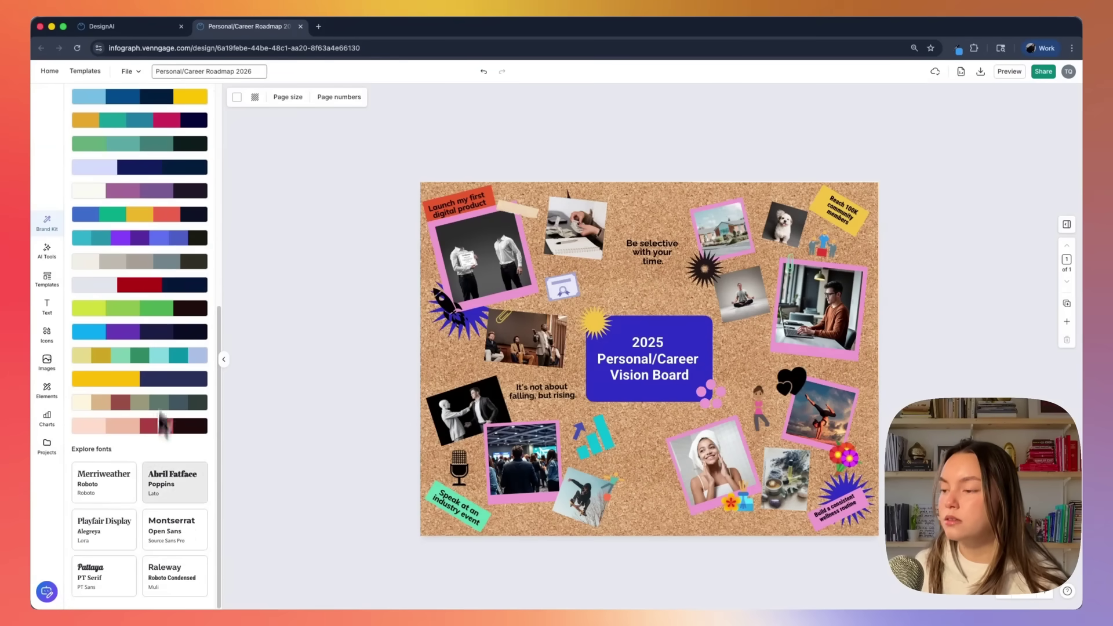
scroll(107, 451, up, 10)
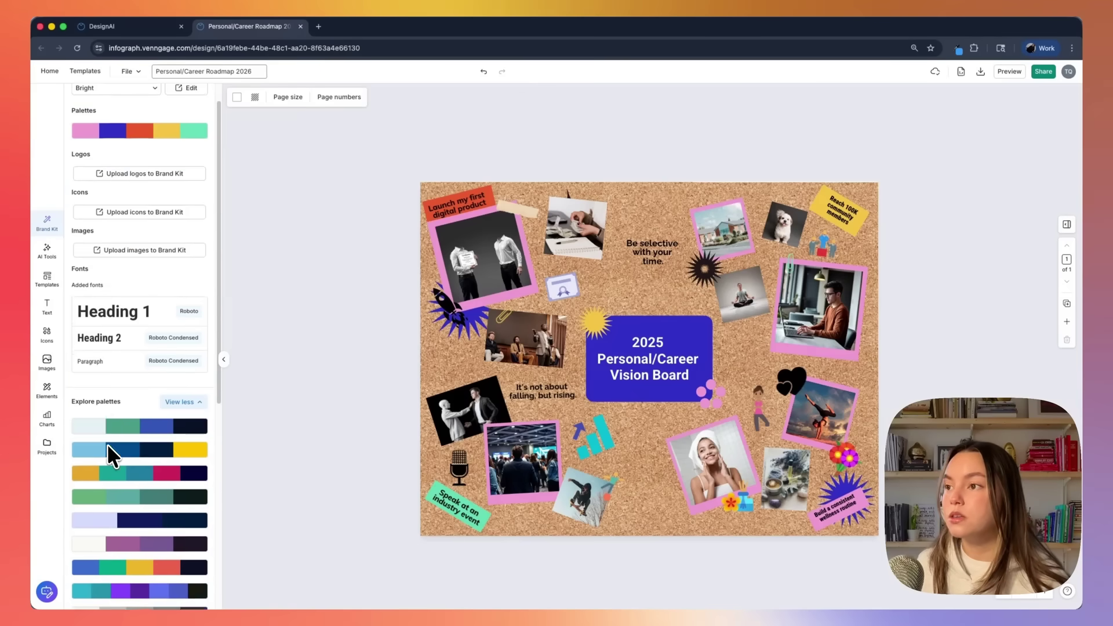
click(225, 369)
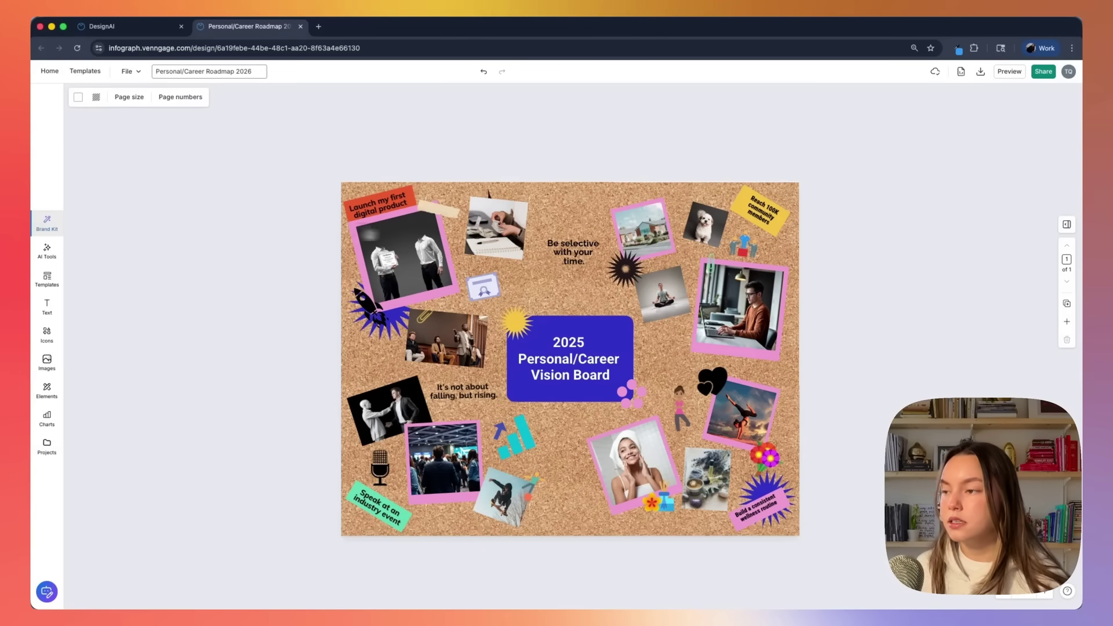
- Open the AI tools to request design feedback on the vision board
click(49, 252)
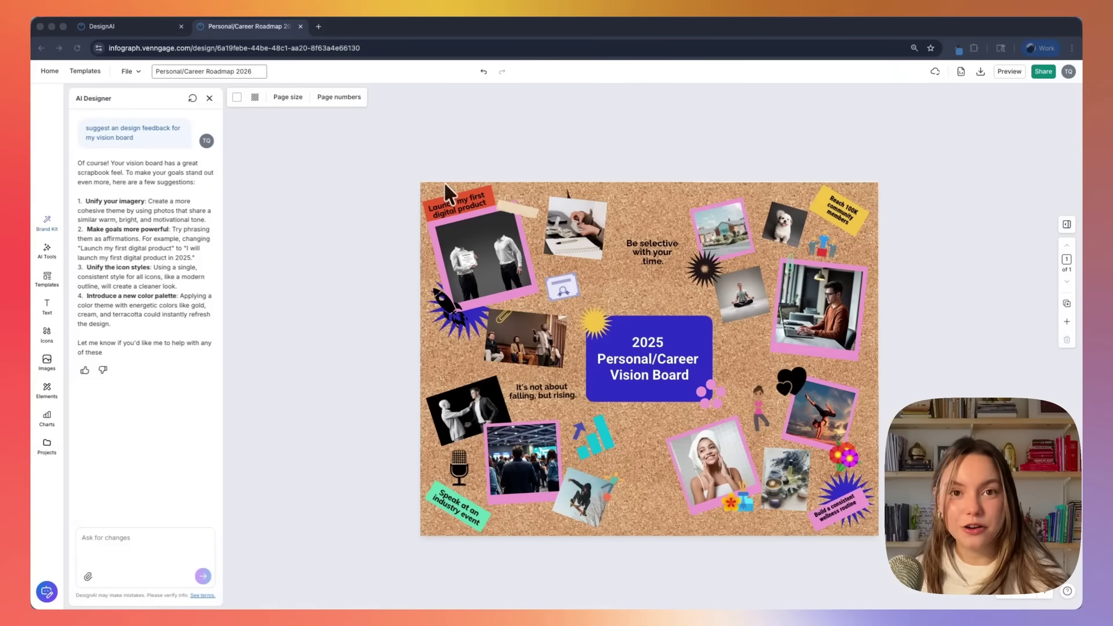
- Reword the red banner to 'I will launch my first digital product' and bring it to front
double_click(429, 206)
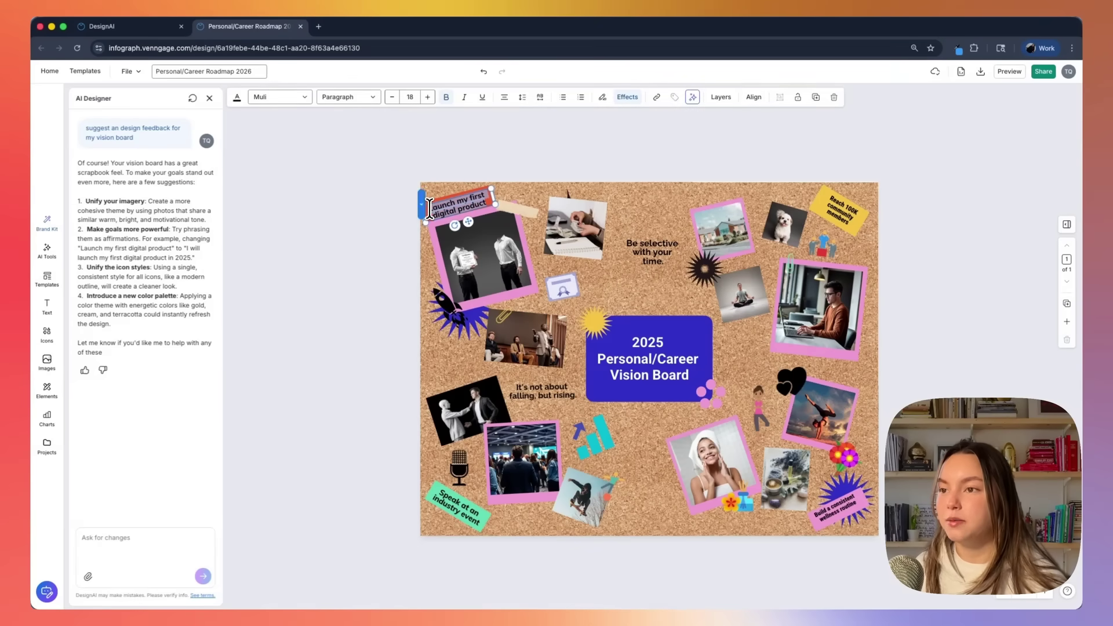
text(I w)
text(il)
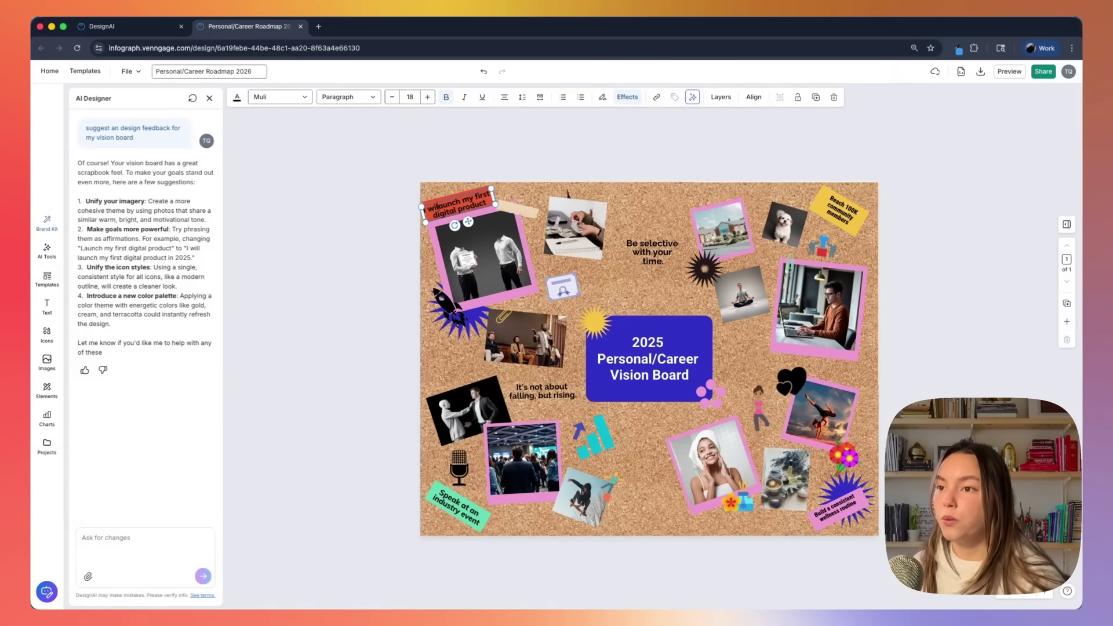
text(l)
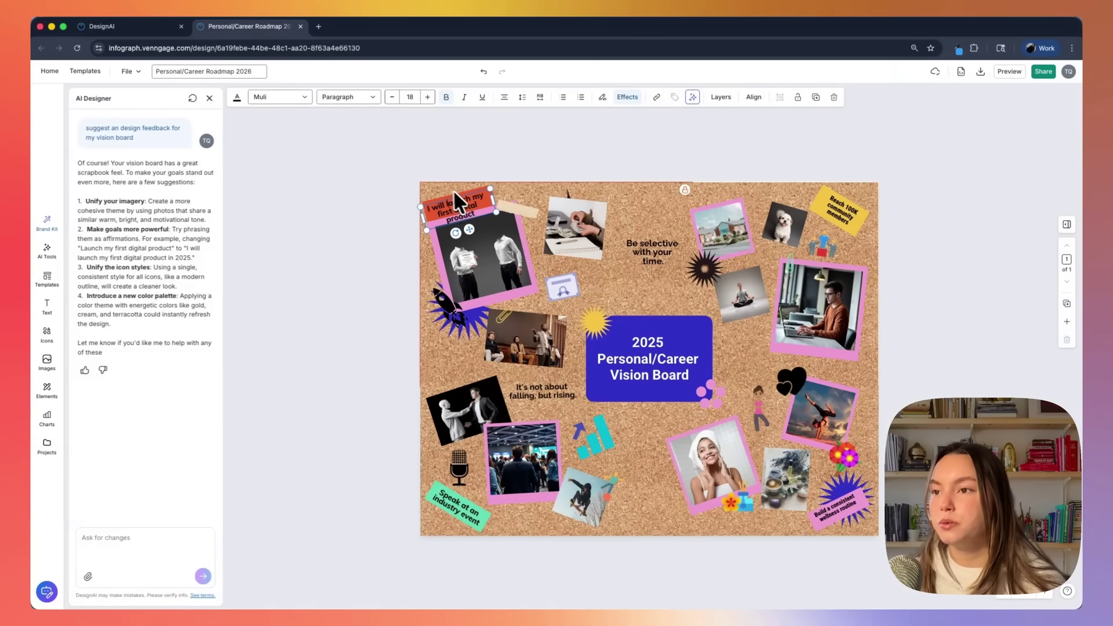
click(447, 193)
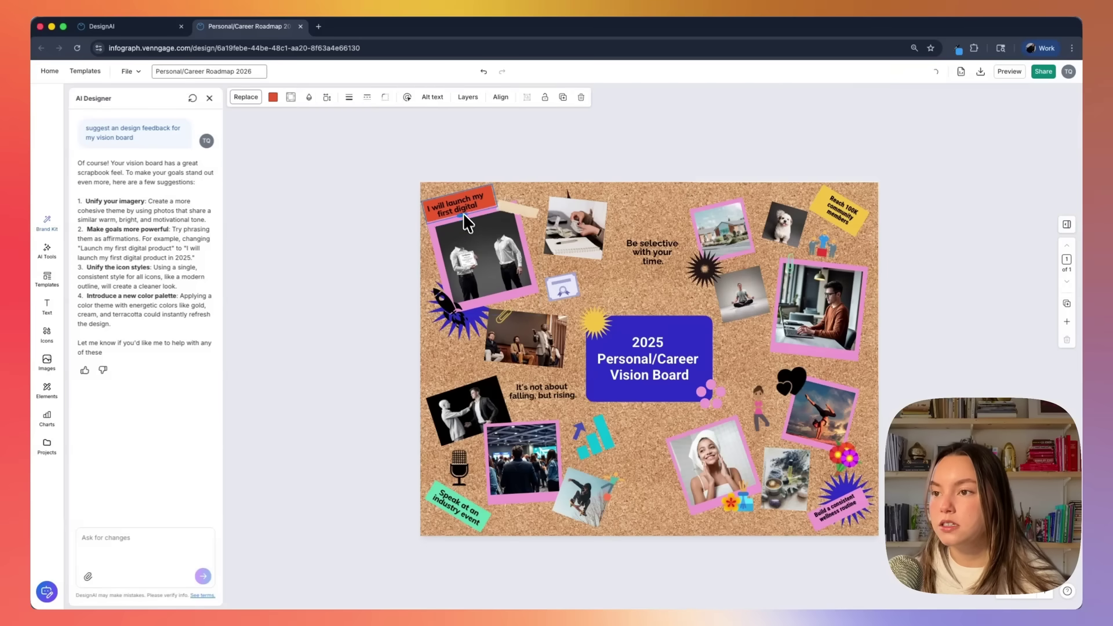
click(458, 200)
right_click(458, 200)
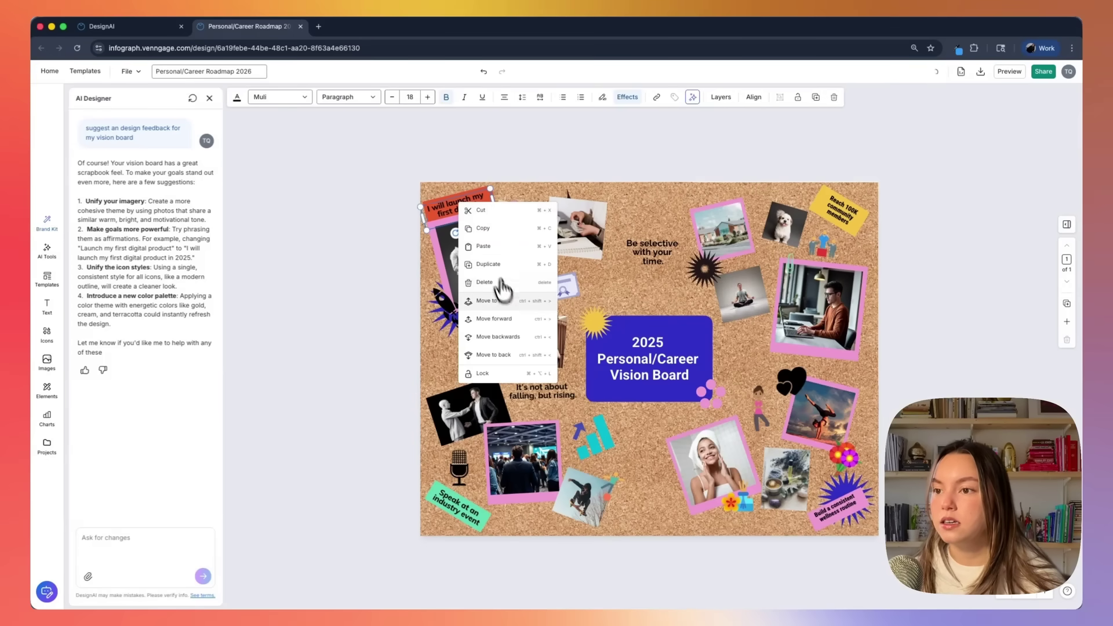
click(493, 300)
click(329, 200)
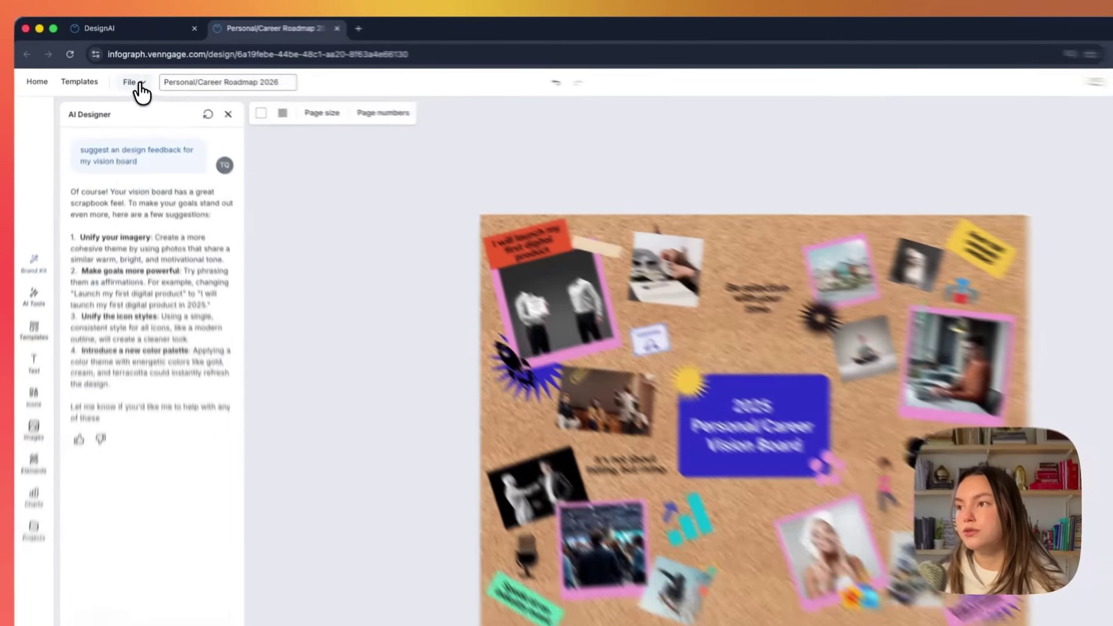
- Run the accessibility check on the vision board design
click(127, 71)
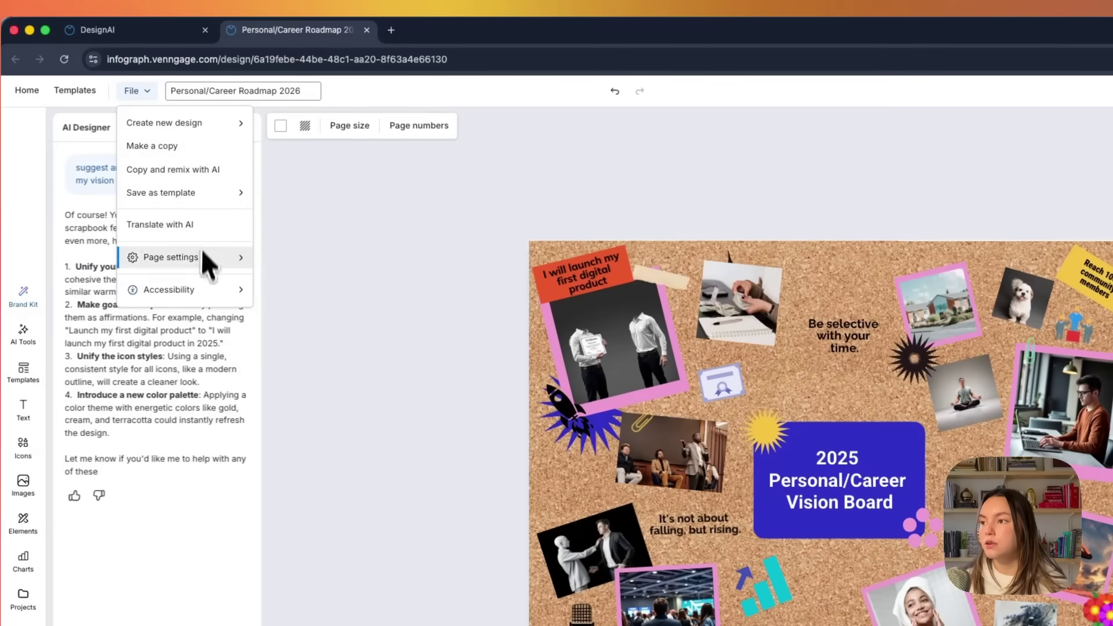
mouse_move(199, 290)
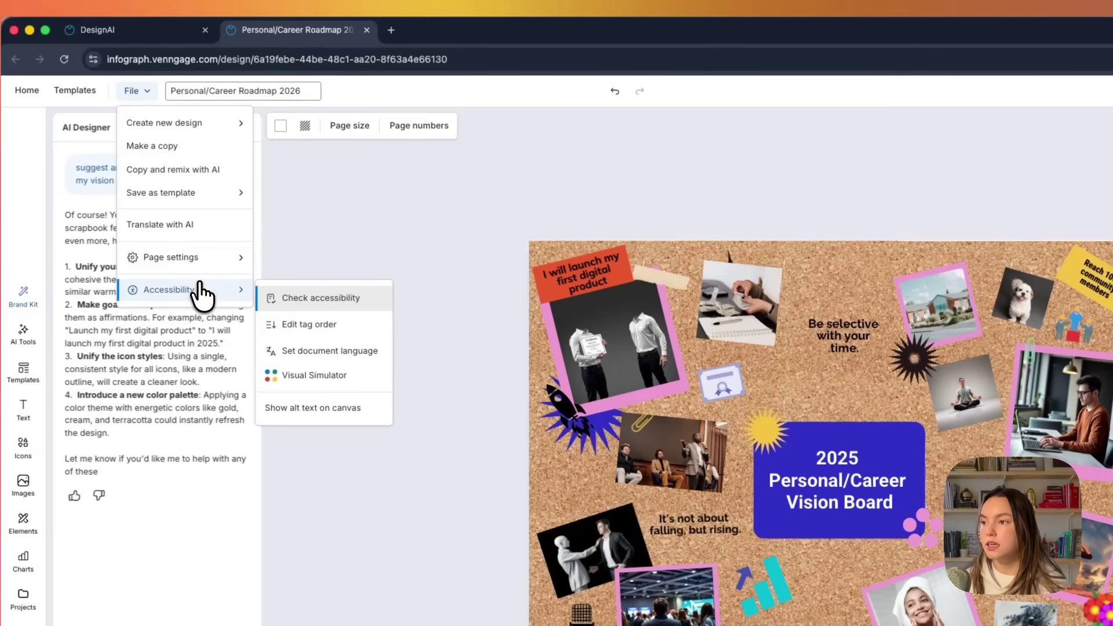
click(313, 299)
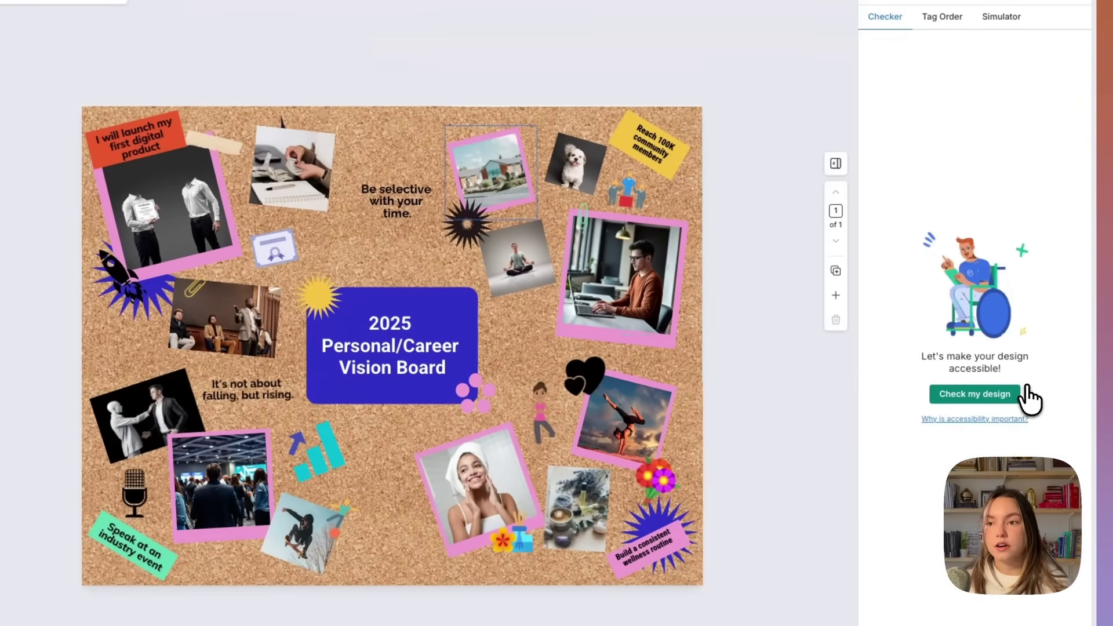
click(999, 405)
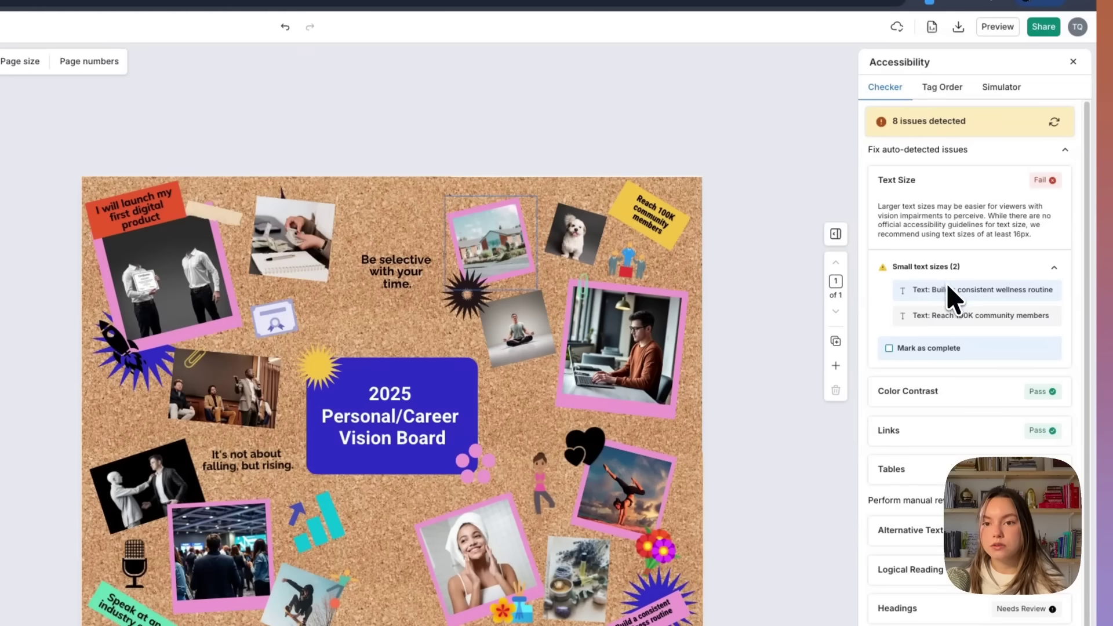
- Raise the Reach 100K community members note and the wellness-routine note to font size 16
click(931, 317)
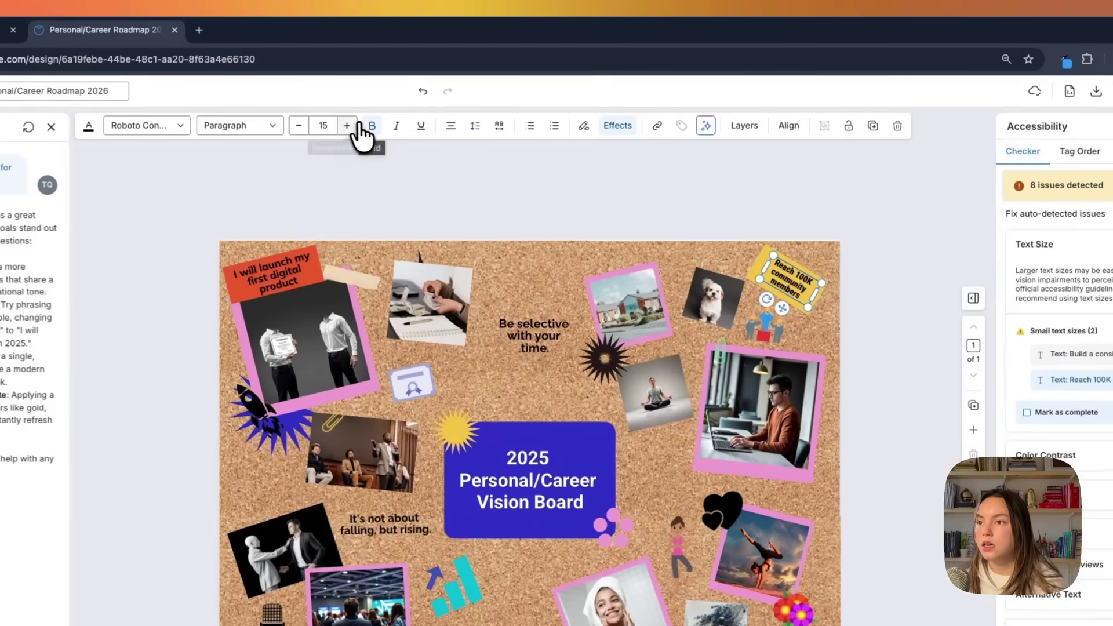
click(347, 126)
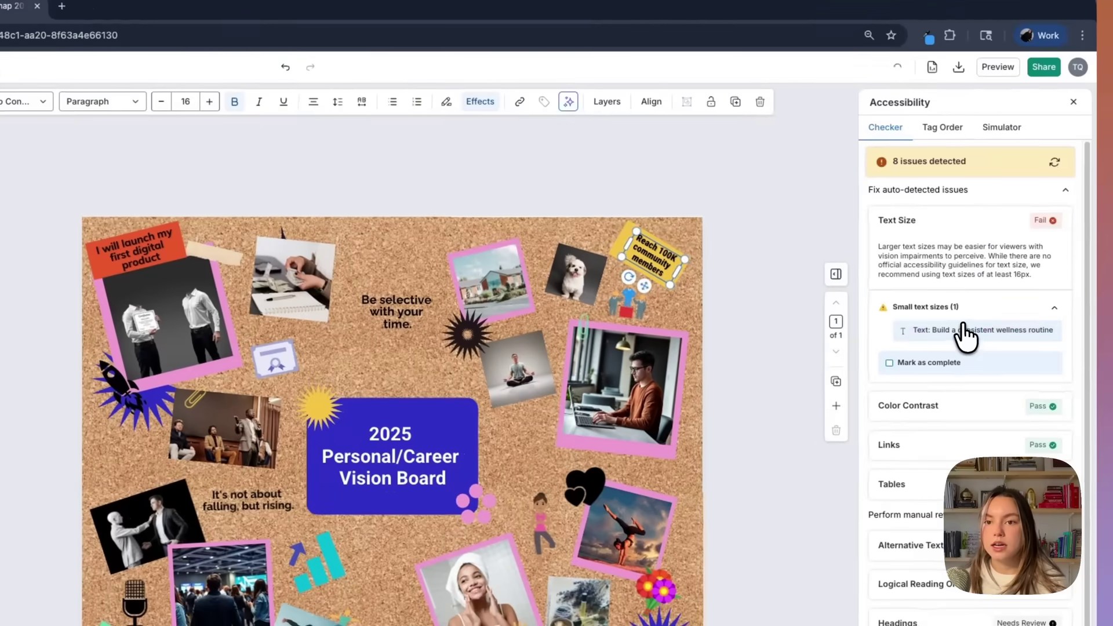
click(963, 330)
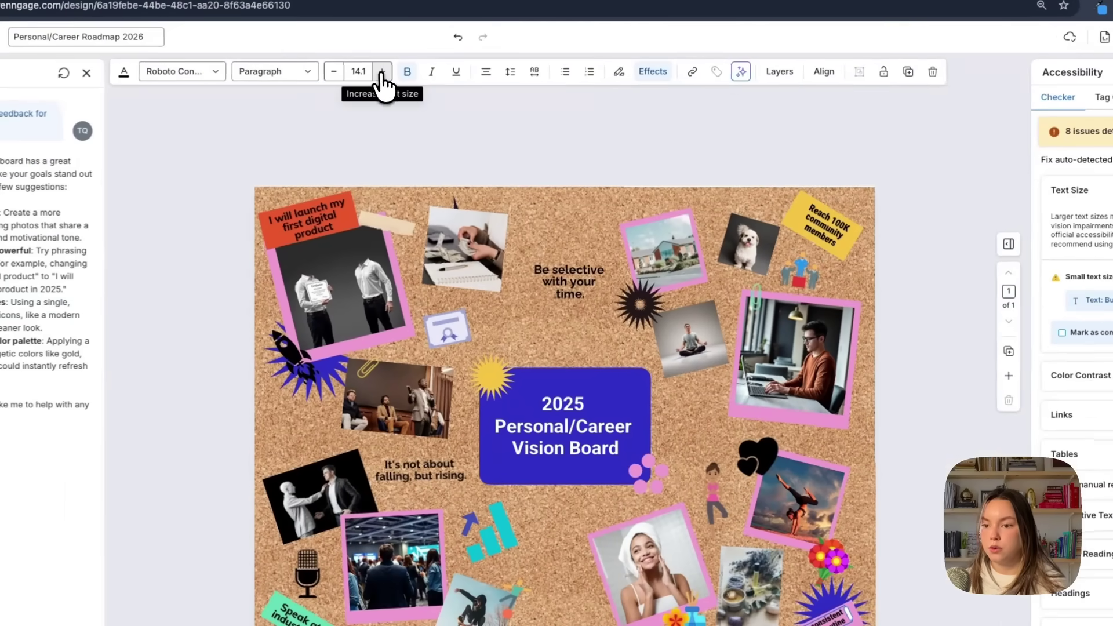
click(209, 103)
click(382, 71)
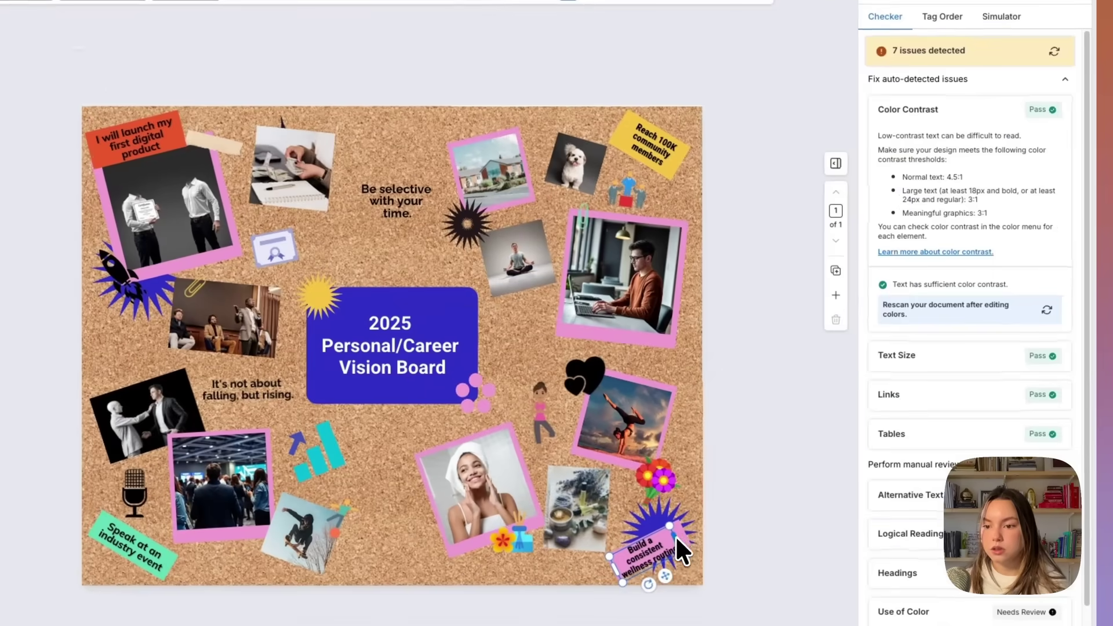
click(670, 537)
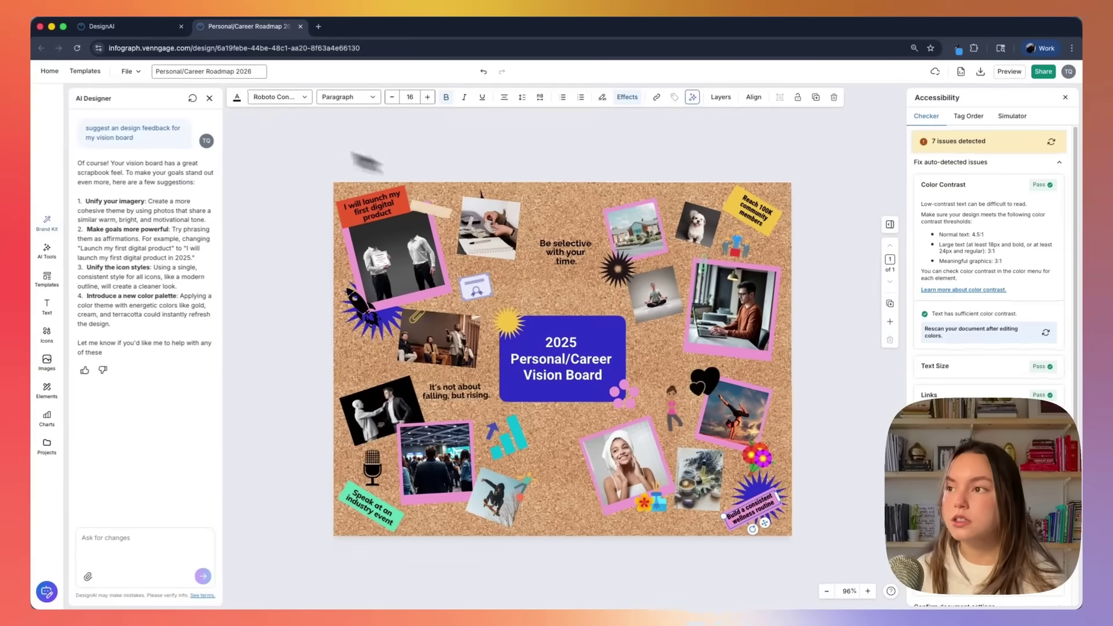
- Close the AI assistant and accessibility panels, then download the board as PNG (HD)
click(210, 98)
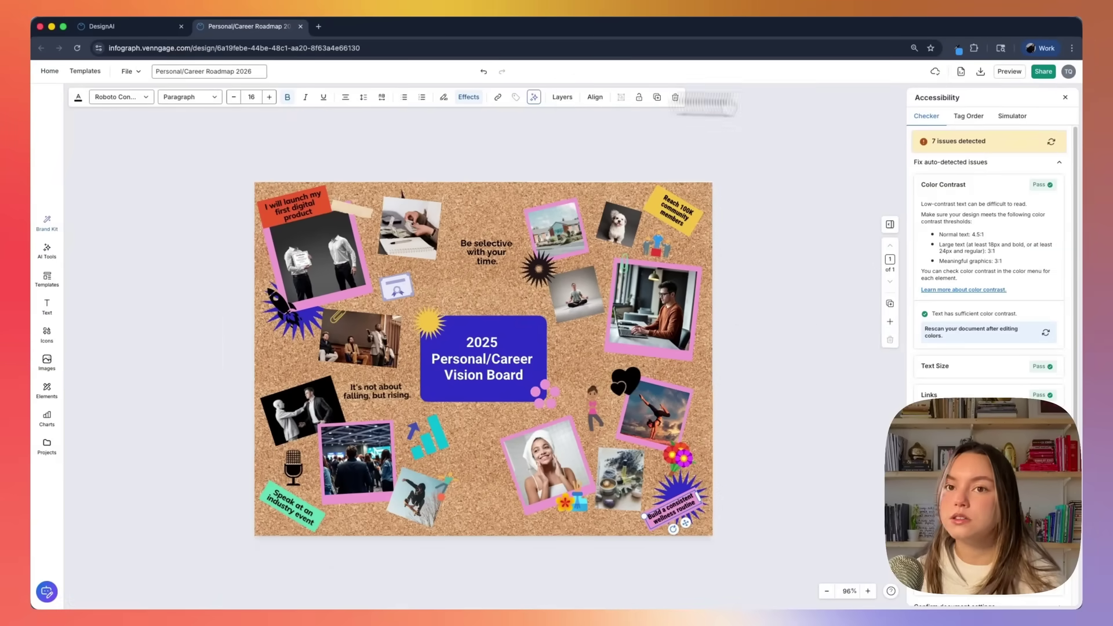
click(1065, 97)
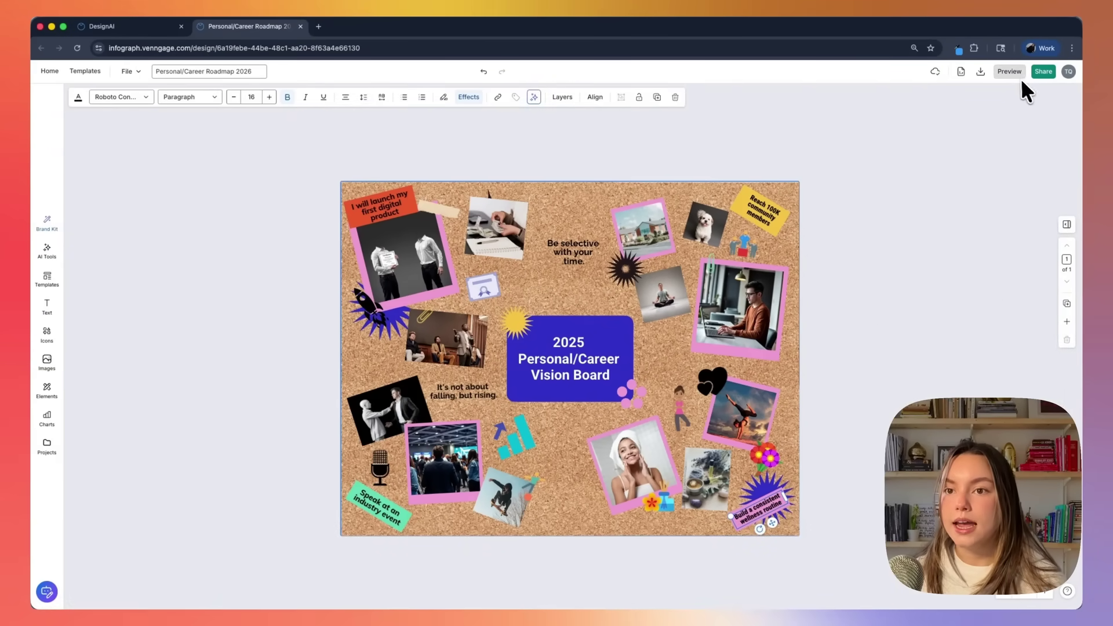
click(980, 71)
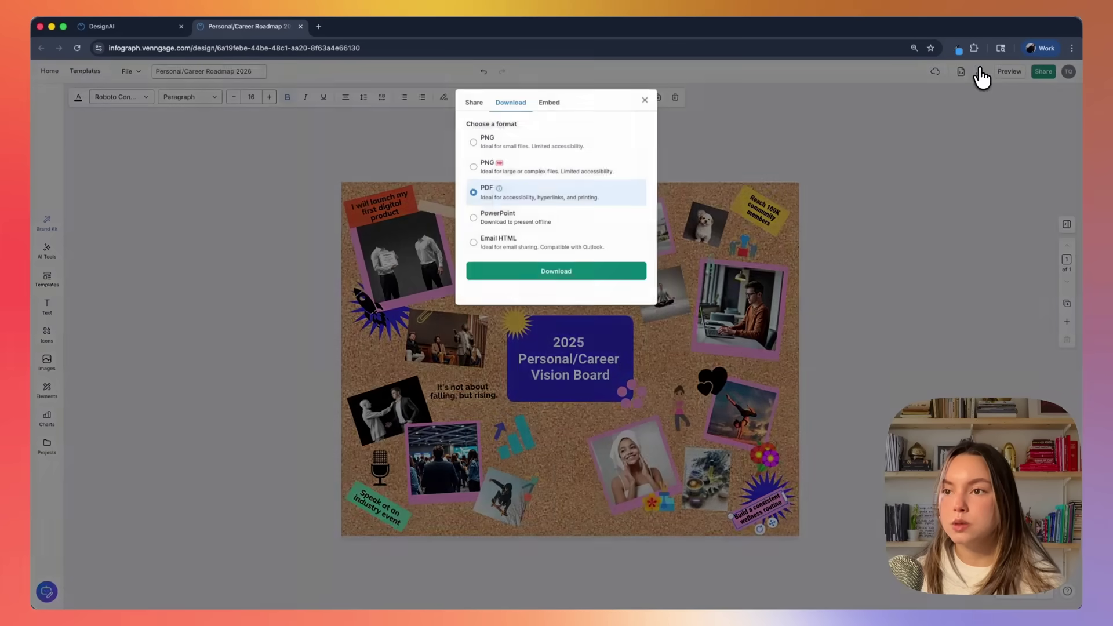
click(487, 168)
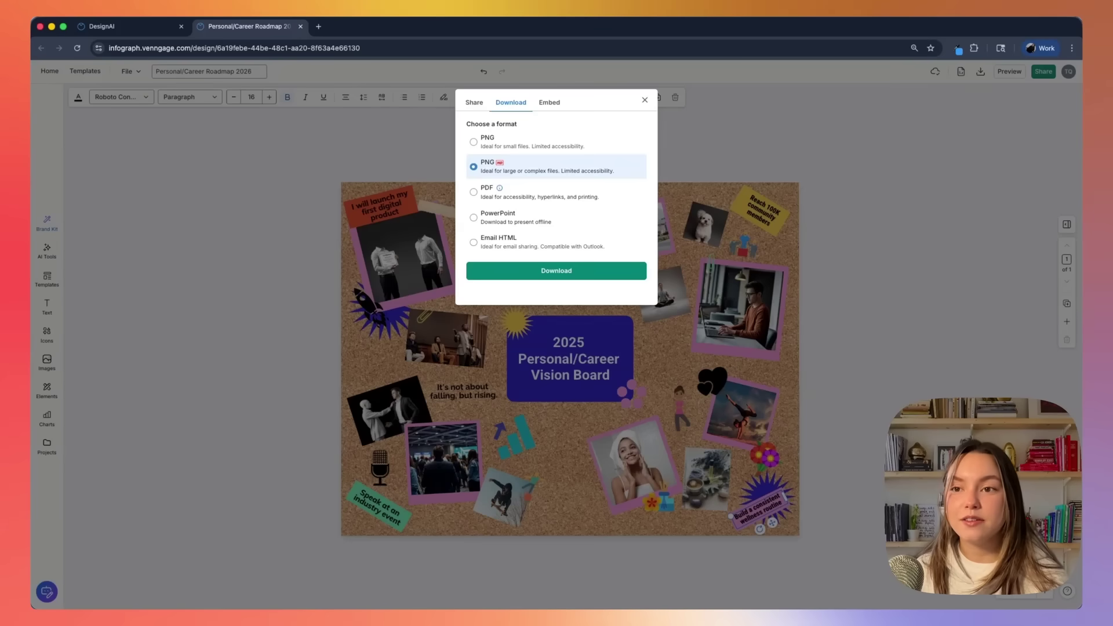
click(549, 273)
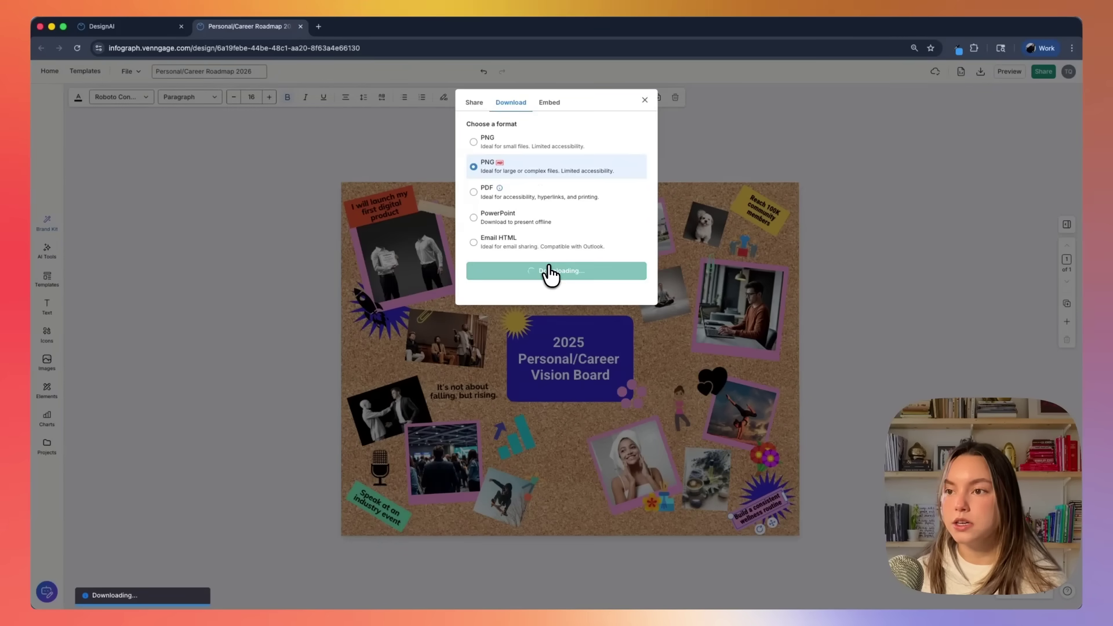